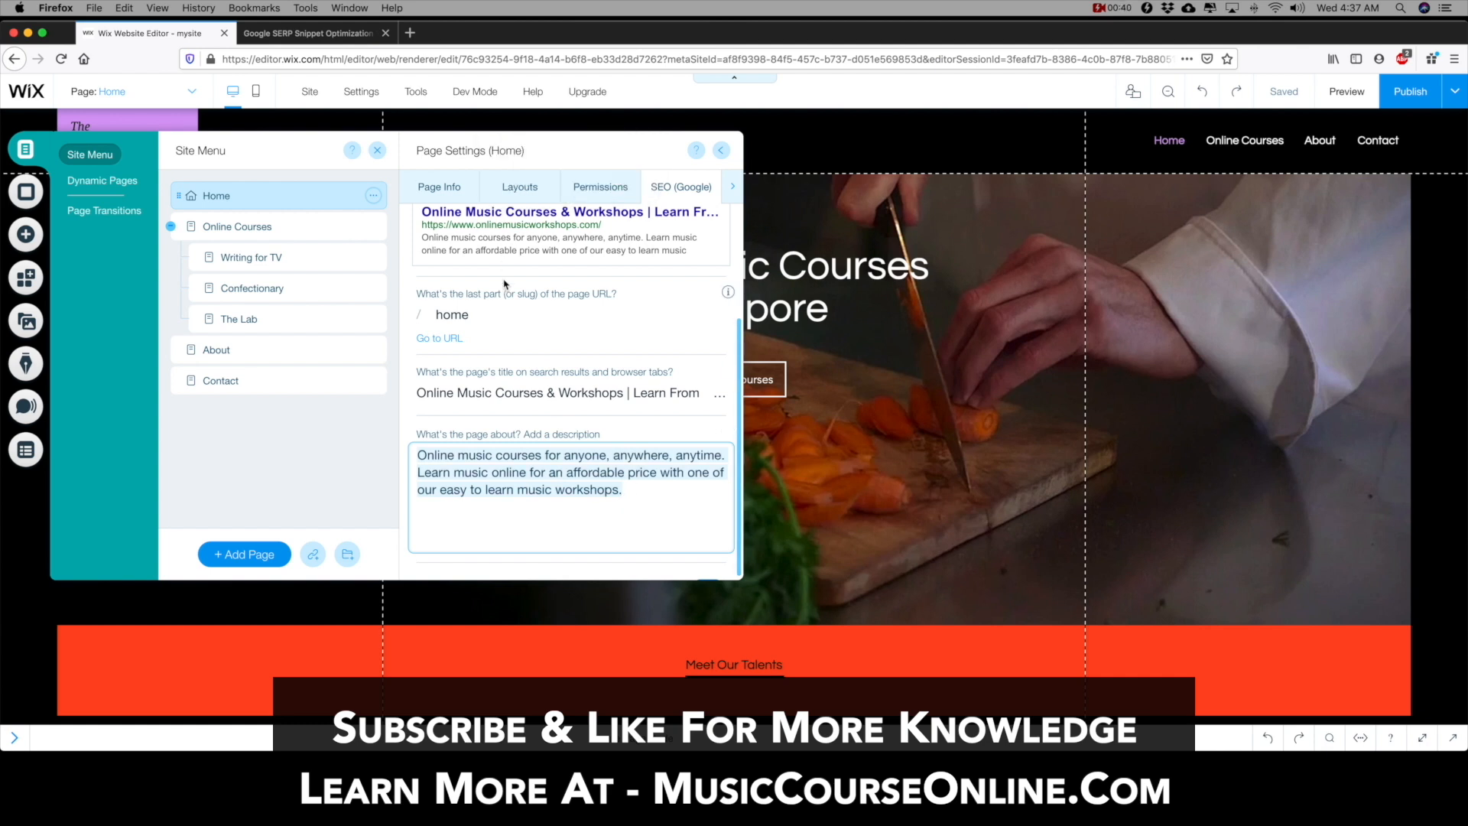
# - Switch to the Google SERP Snippet Optimization Tool and fill its description with the Home page's SEO description, beginning "Online music courses for anyone, anywhere, anytime."
pyautogui.scroll(2, 426, 283)
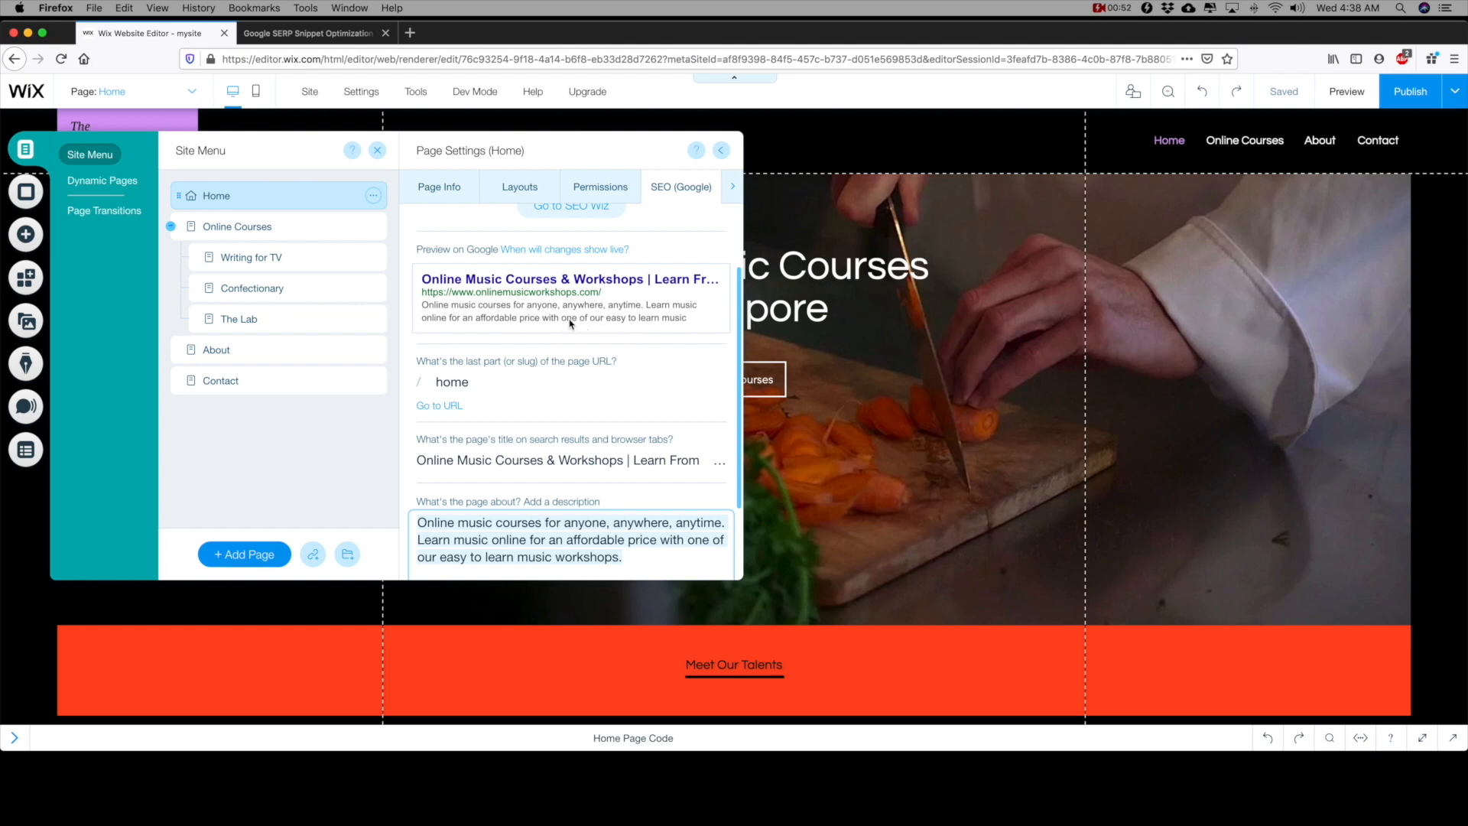
pyautogui.click(337, 39)
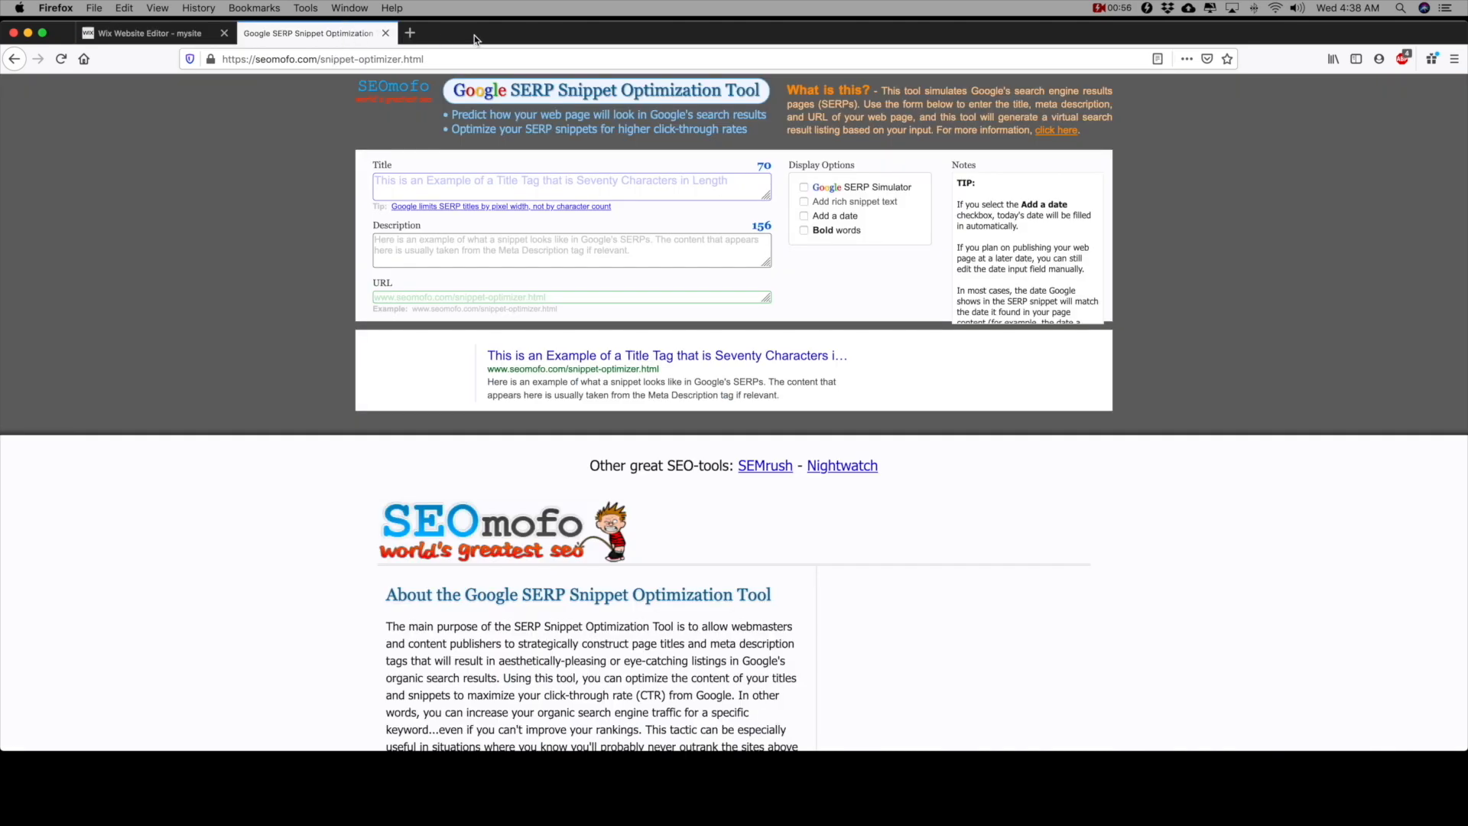
pyautogui.click(541, 249)
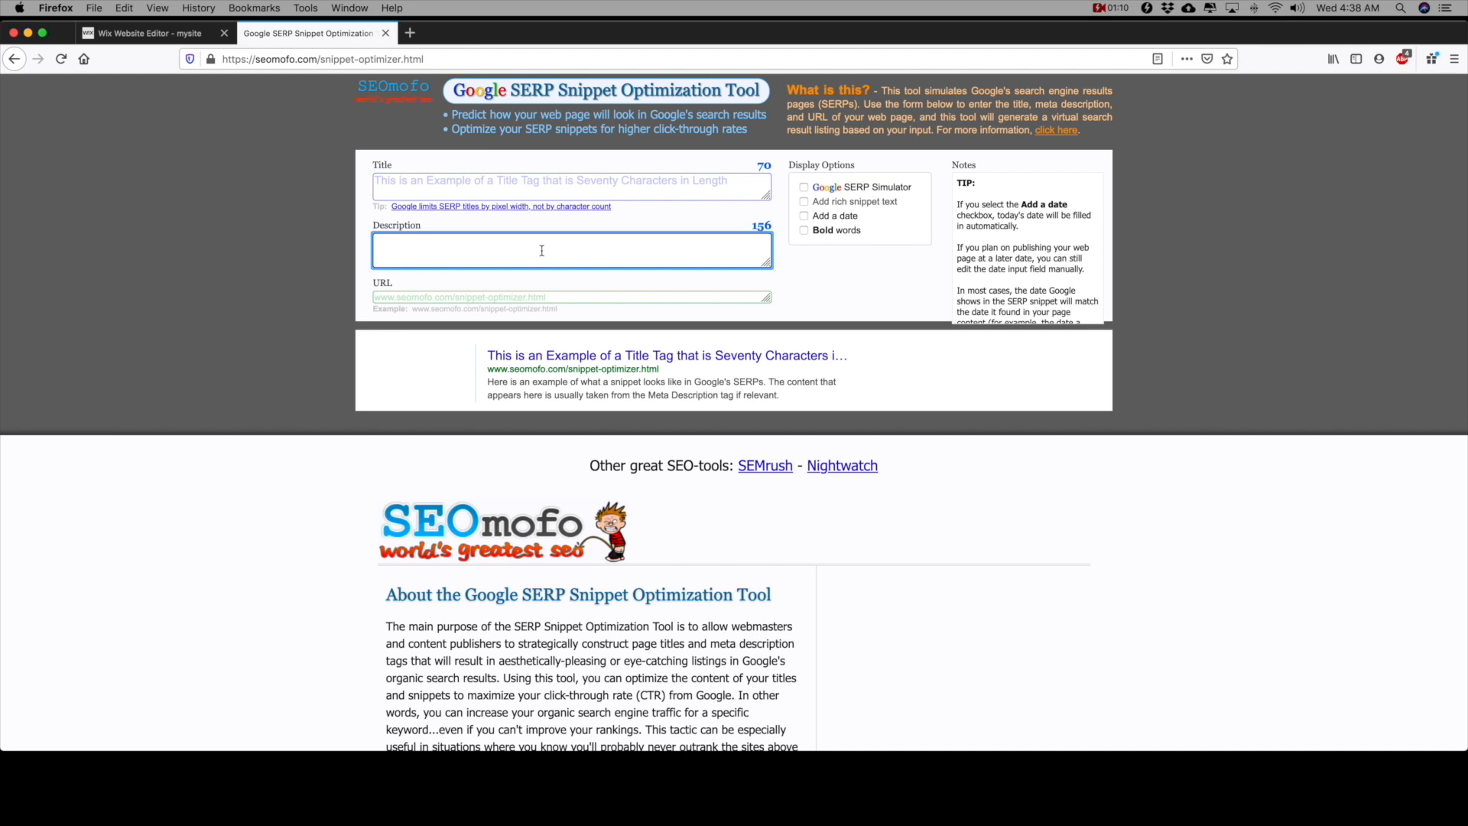
pyautogui.click(170, 32)
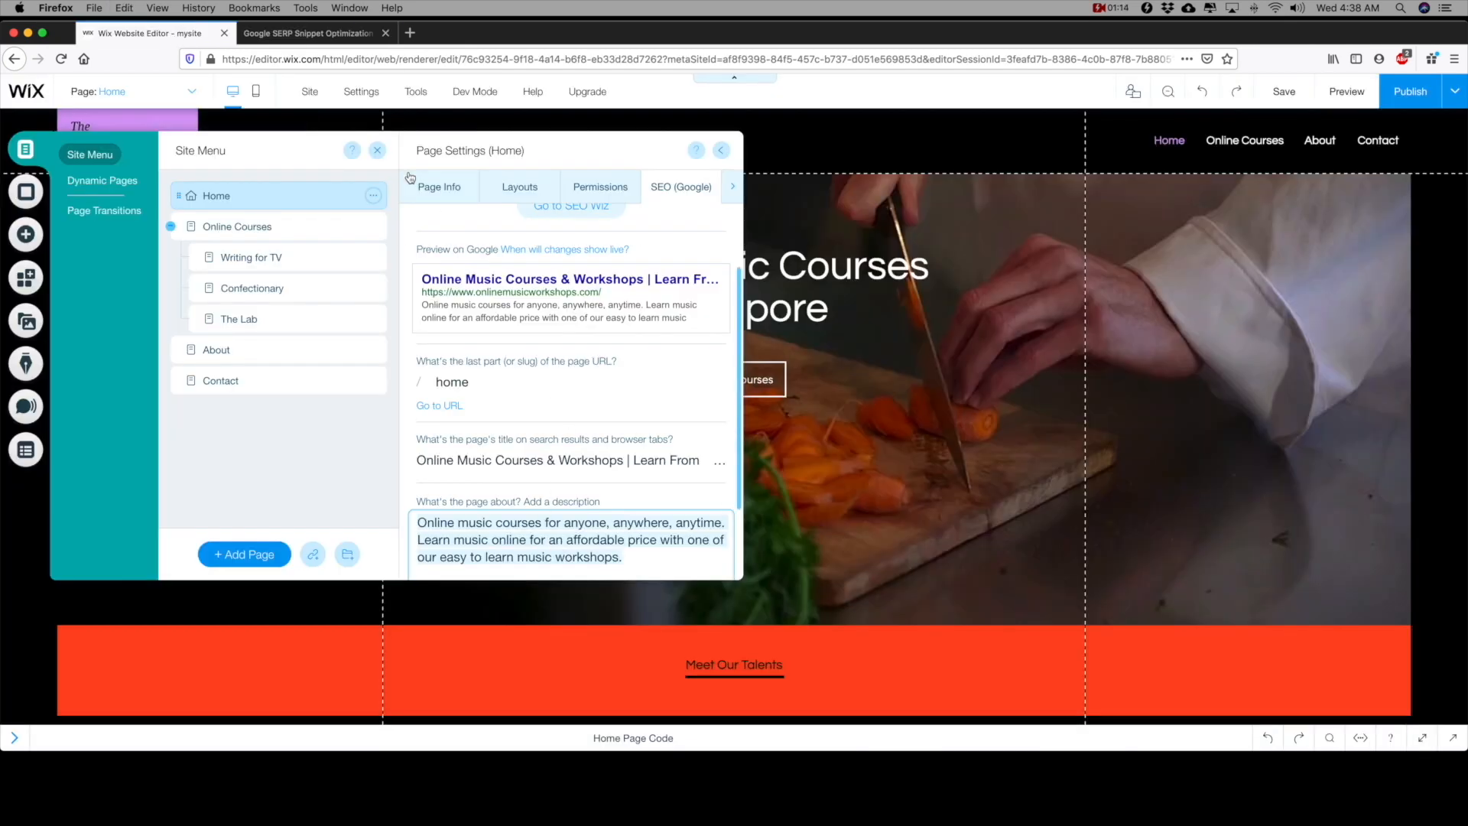
pyautogui.click(315, 34)
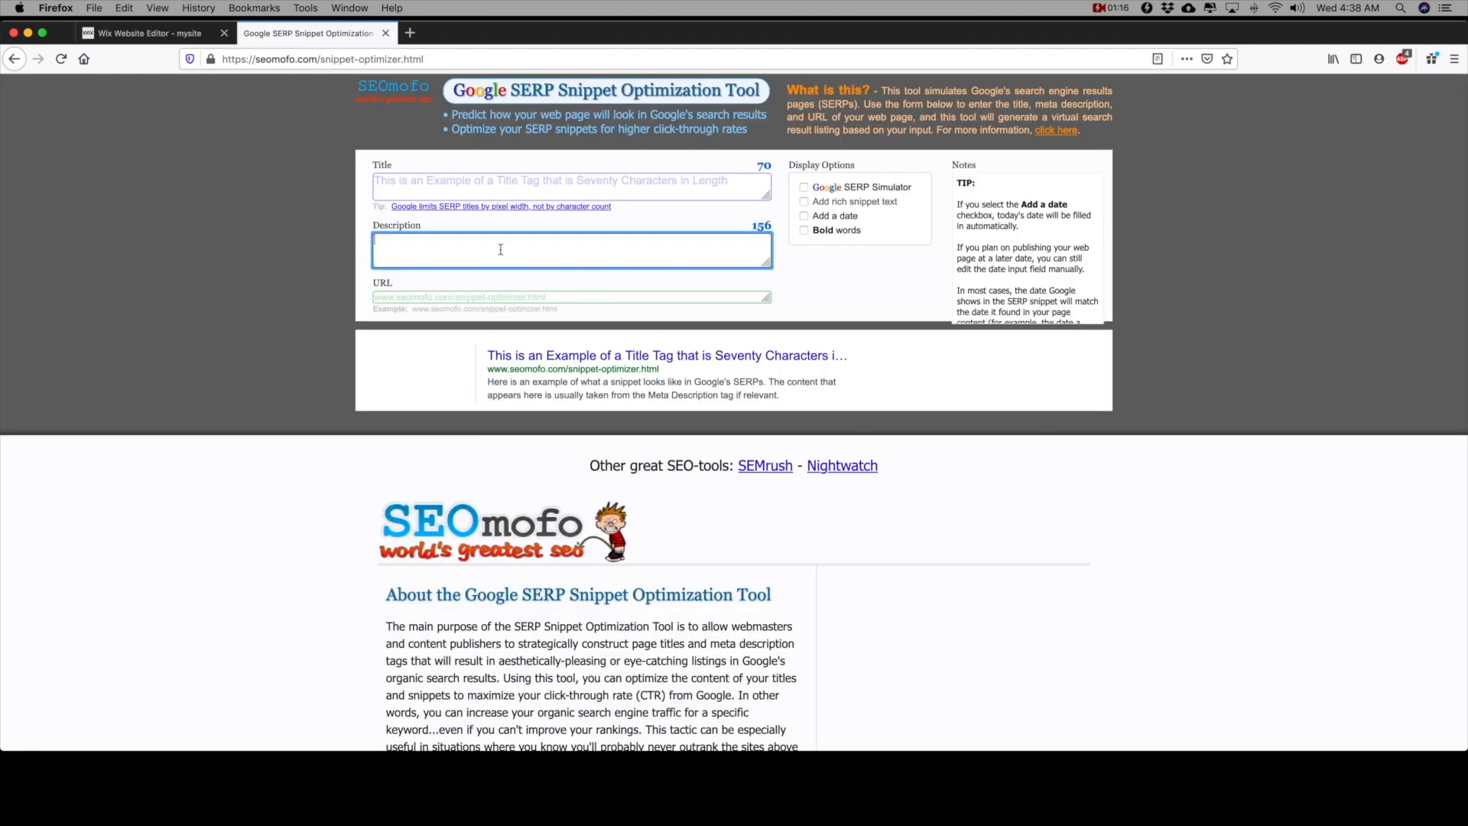
pyautogui.write('Online music courses for anyone, anywhere, anytime. Learn music online for an affordable price with one of our easy to learn music workshops.')
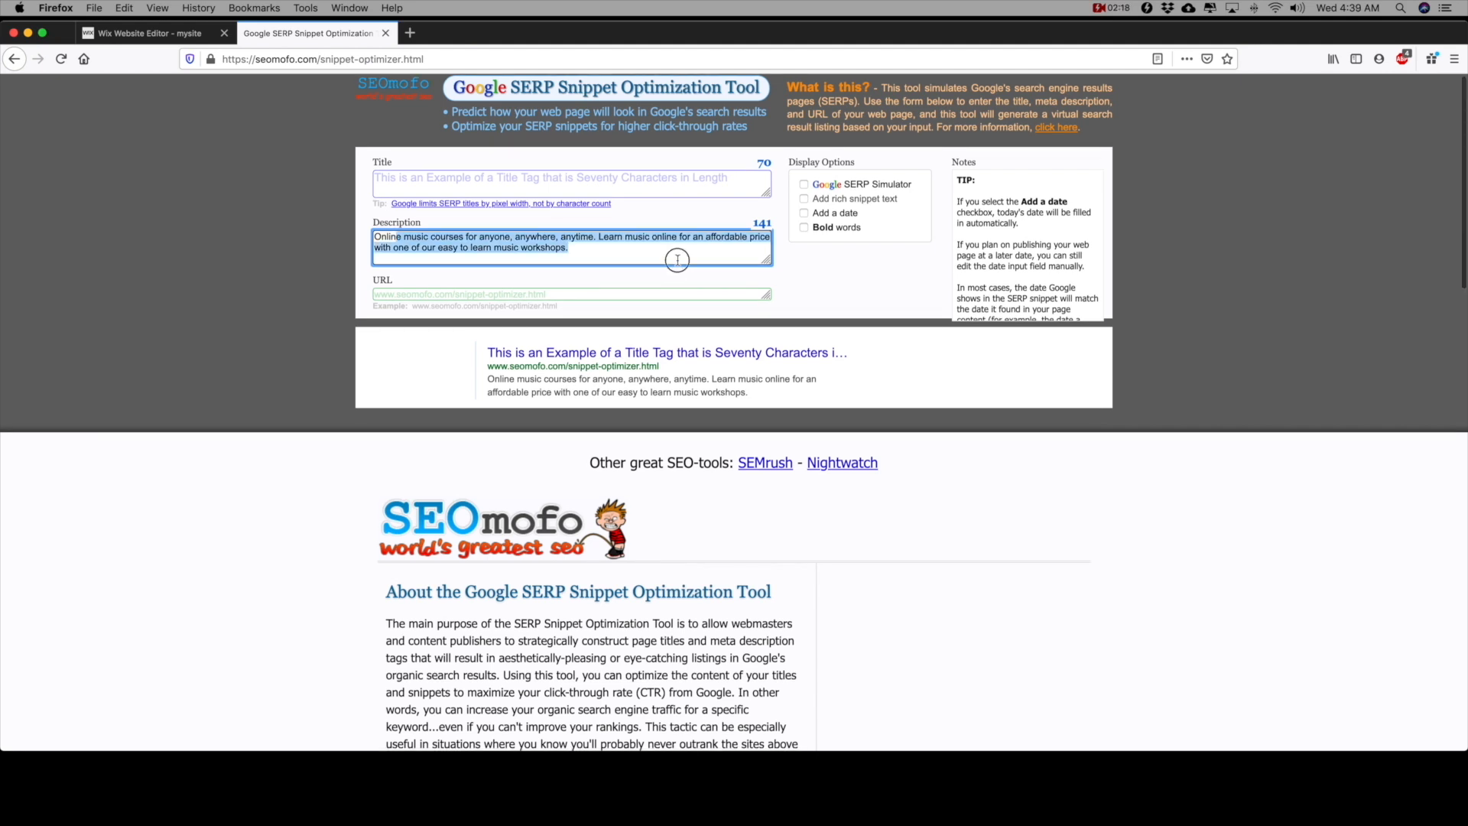
pyautogui.click(376, 232)
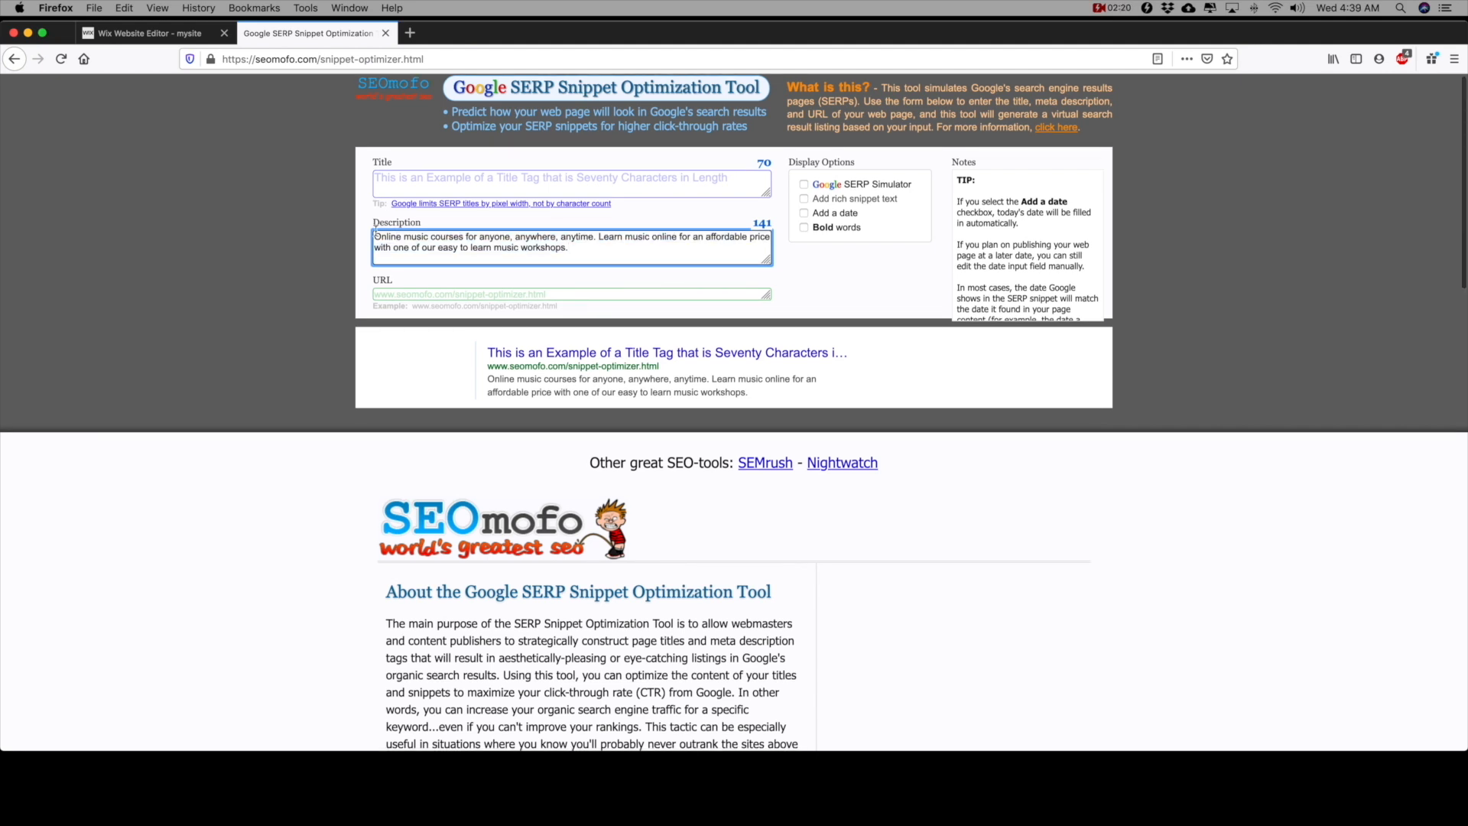
# - Back in the Wix editor, replace the first testimonial's text on the Home page with the SEO description beginning "Online music courses for anyone, anywhere, anytime."
pyautogui.click(149, 33)
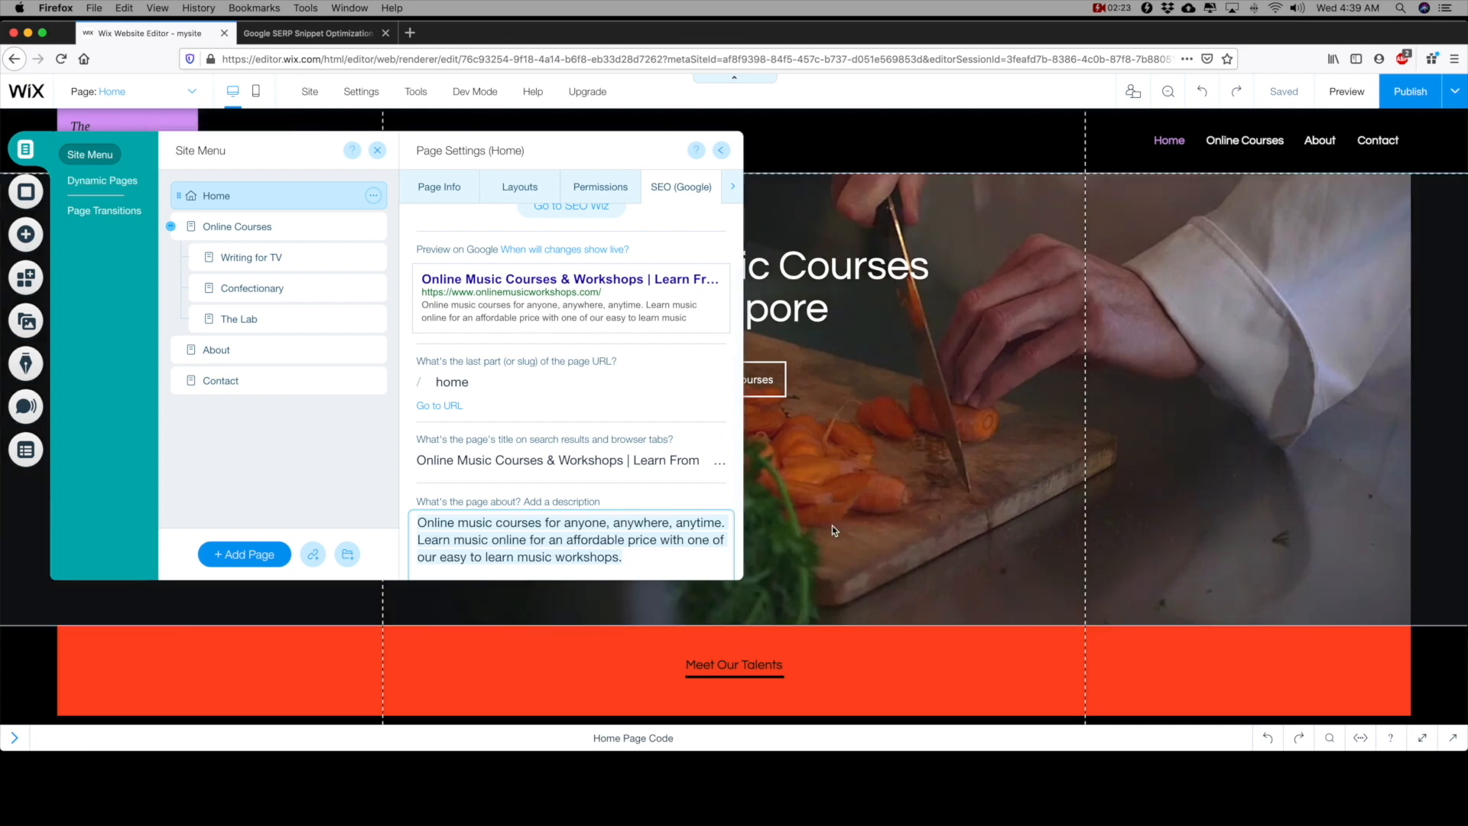
pyautogui.click(834, 527)
pyautogui.scroll(-1, 826, 592)
pyautogui.scroll(-10, 827, 593)
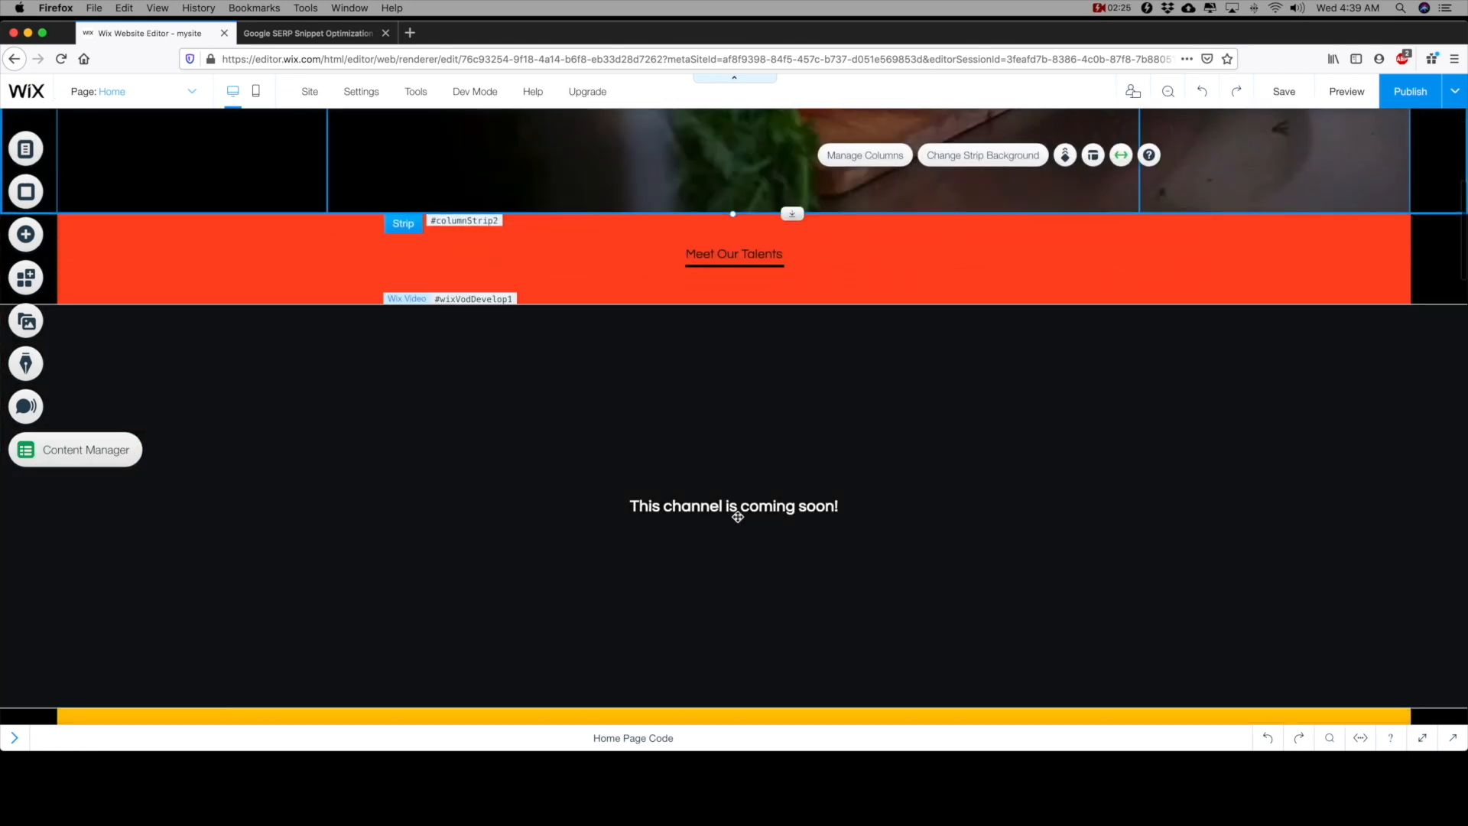
pyautogui.scroll(-10, 751, 508)
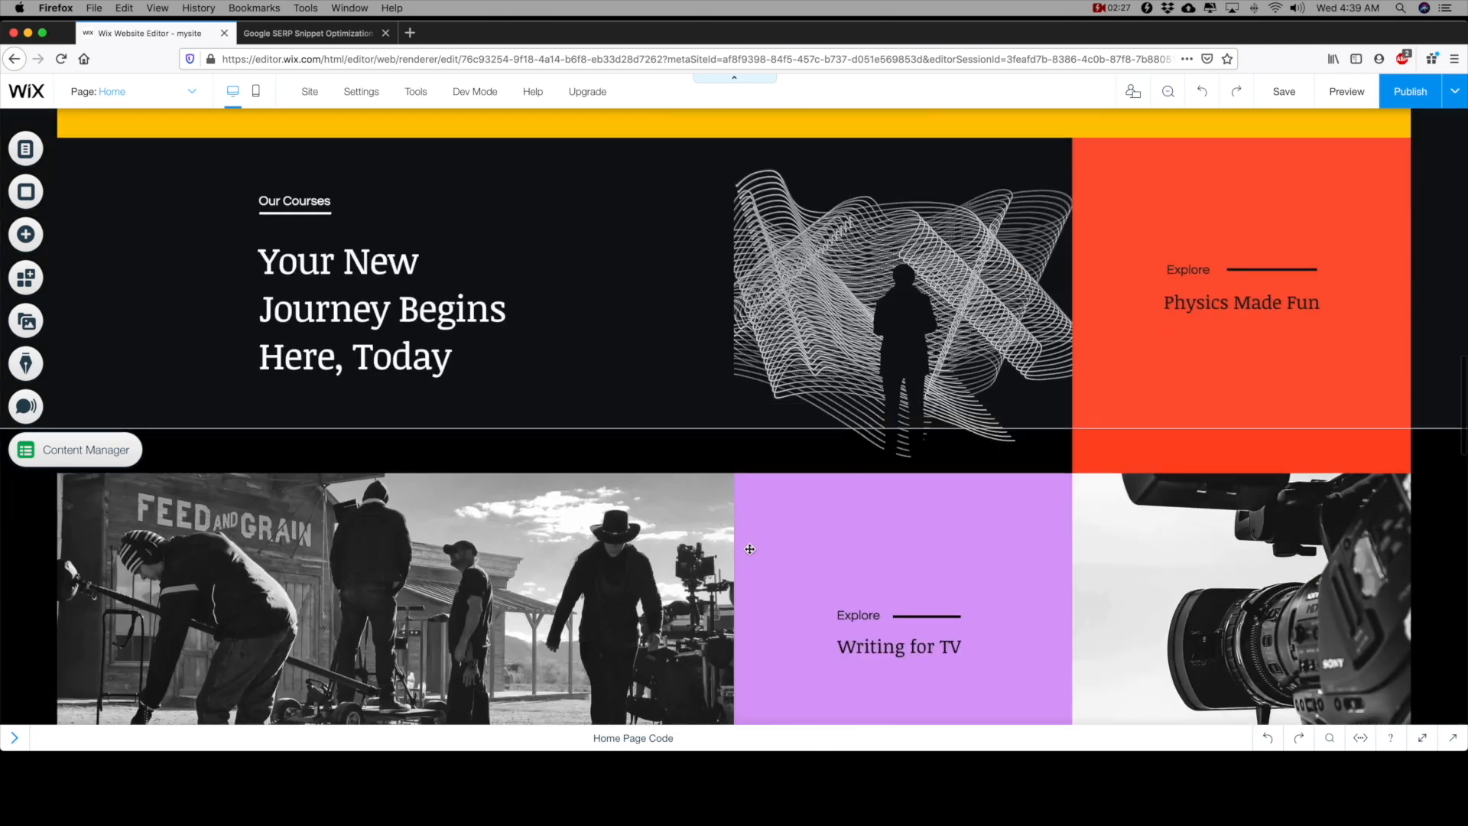
pyautogui.scroll(-12, 750, 550)
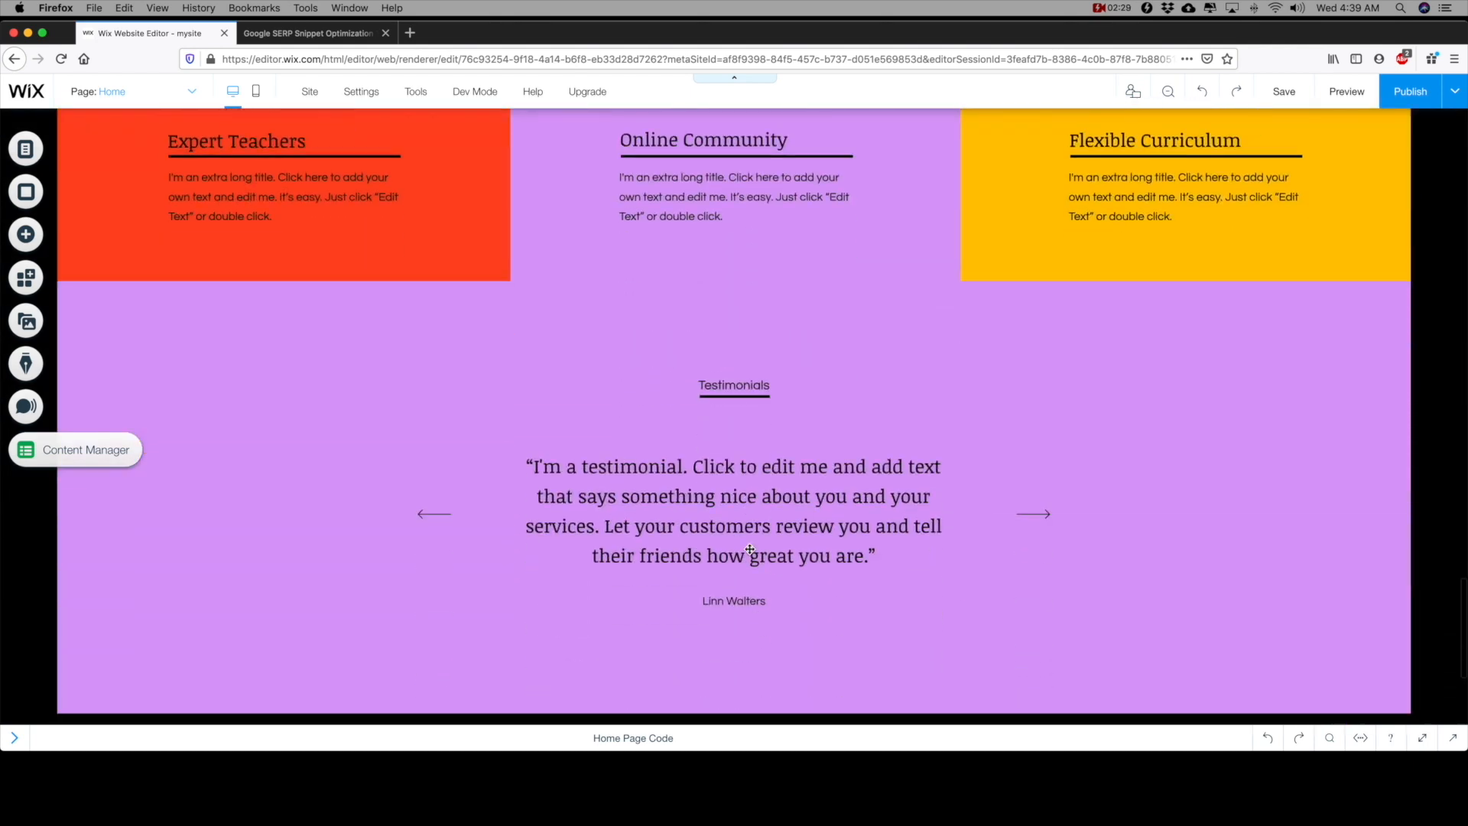
pyautogui.click(725, 434)
pyautogui.click(845, 447)
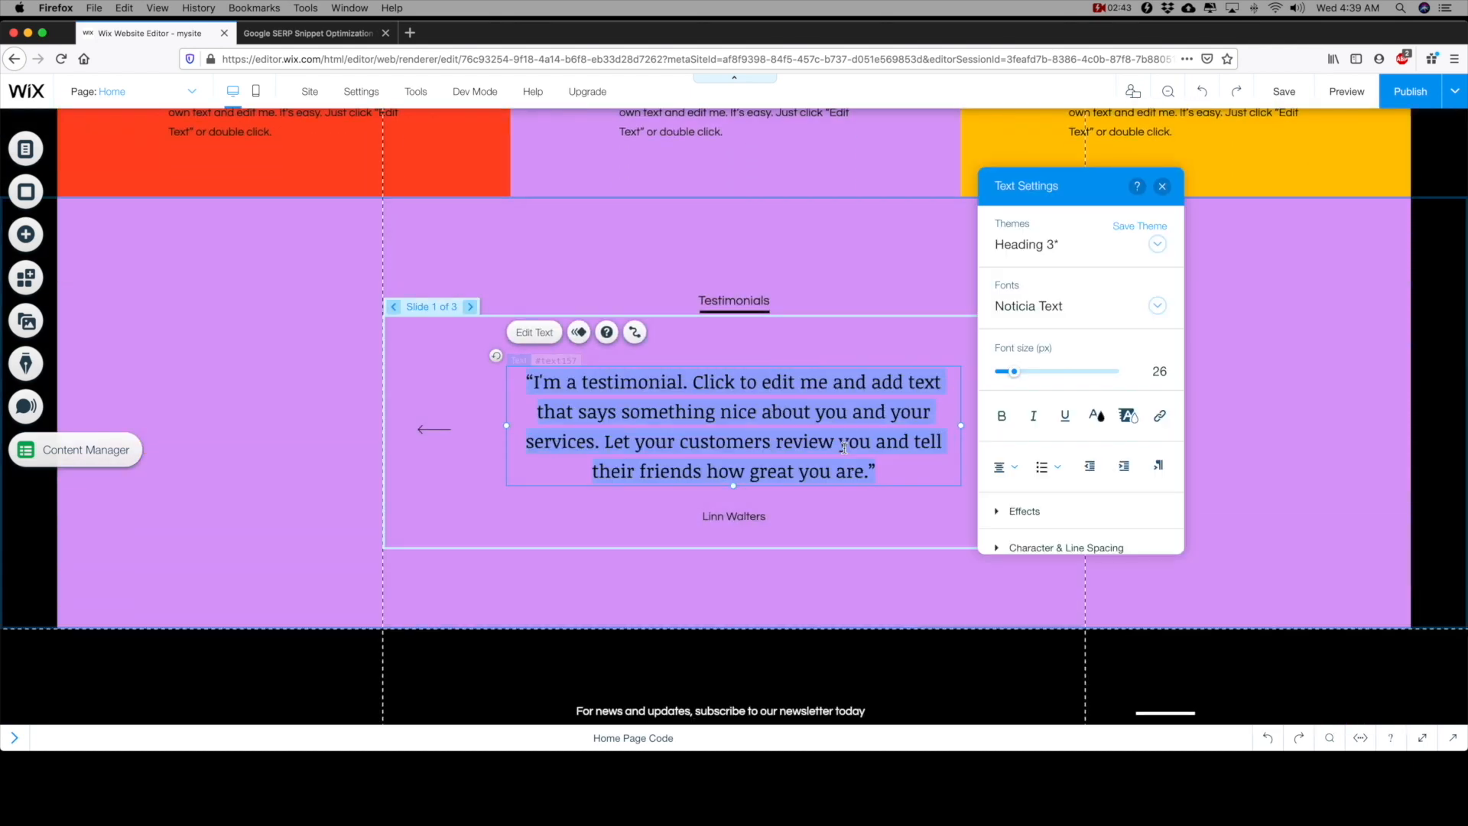
pyautogui.write('Online music courses for anyone, anywhere, anytime. Learn music online for an affordable price with one of our easy to learn music workshops.')
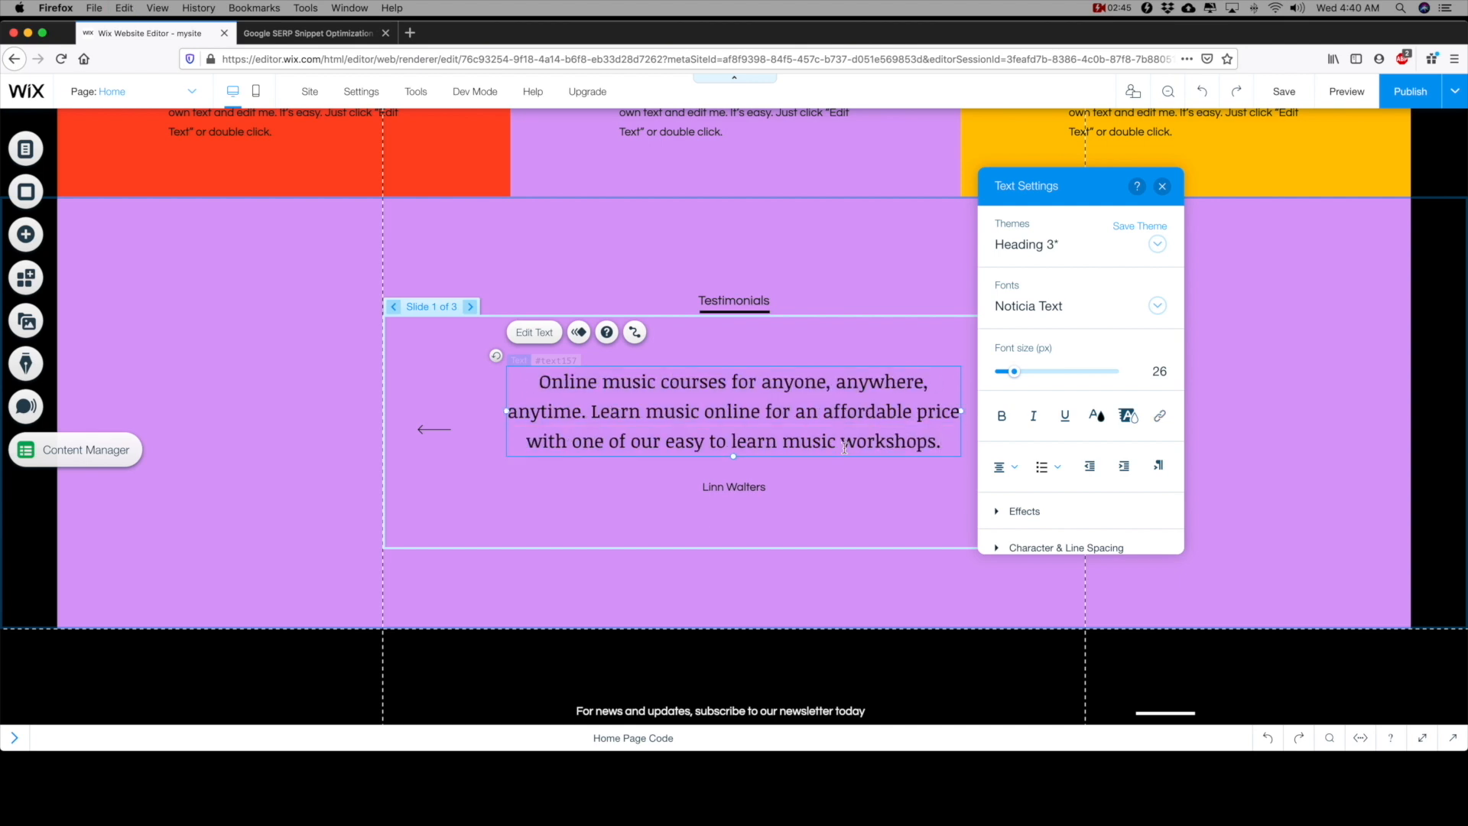
pyautogui.click(879, 406)
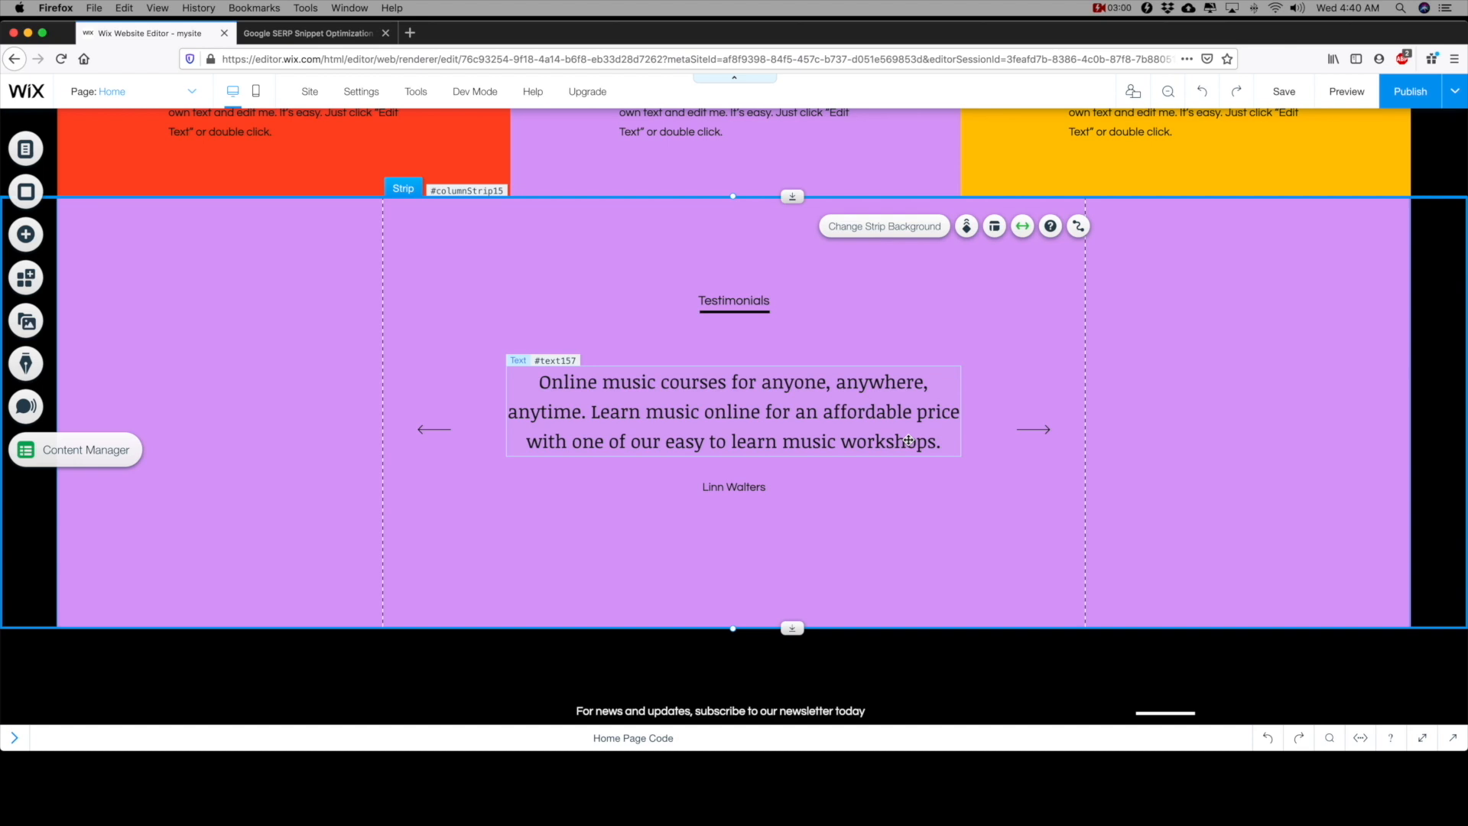
pyautogui.click(1395, 100)
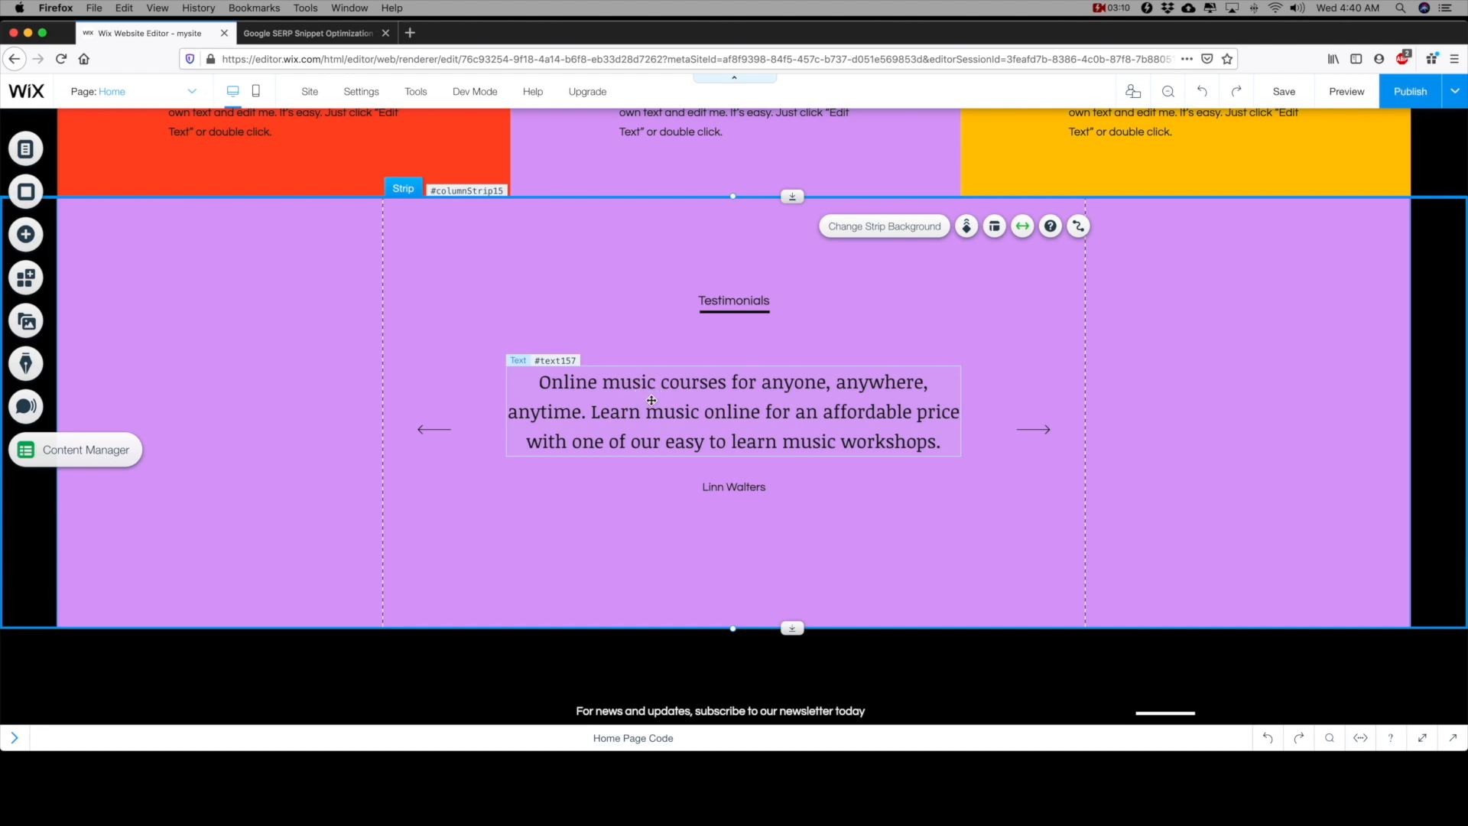
# - Switch to the About page and review its SEO (Google) page settings down to the description
pyautogui.click(180, 95)
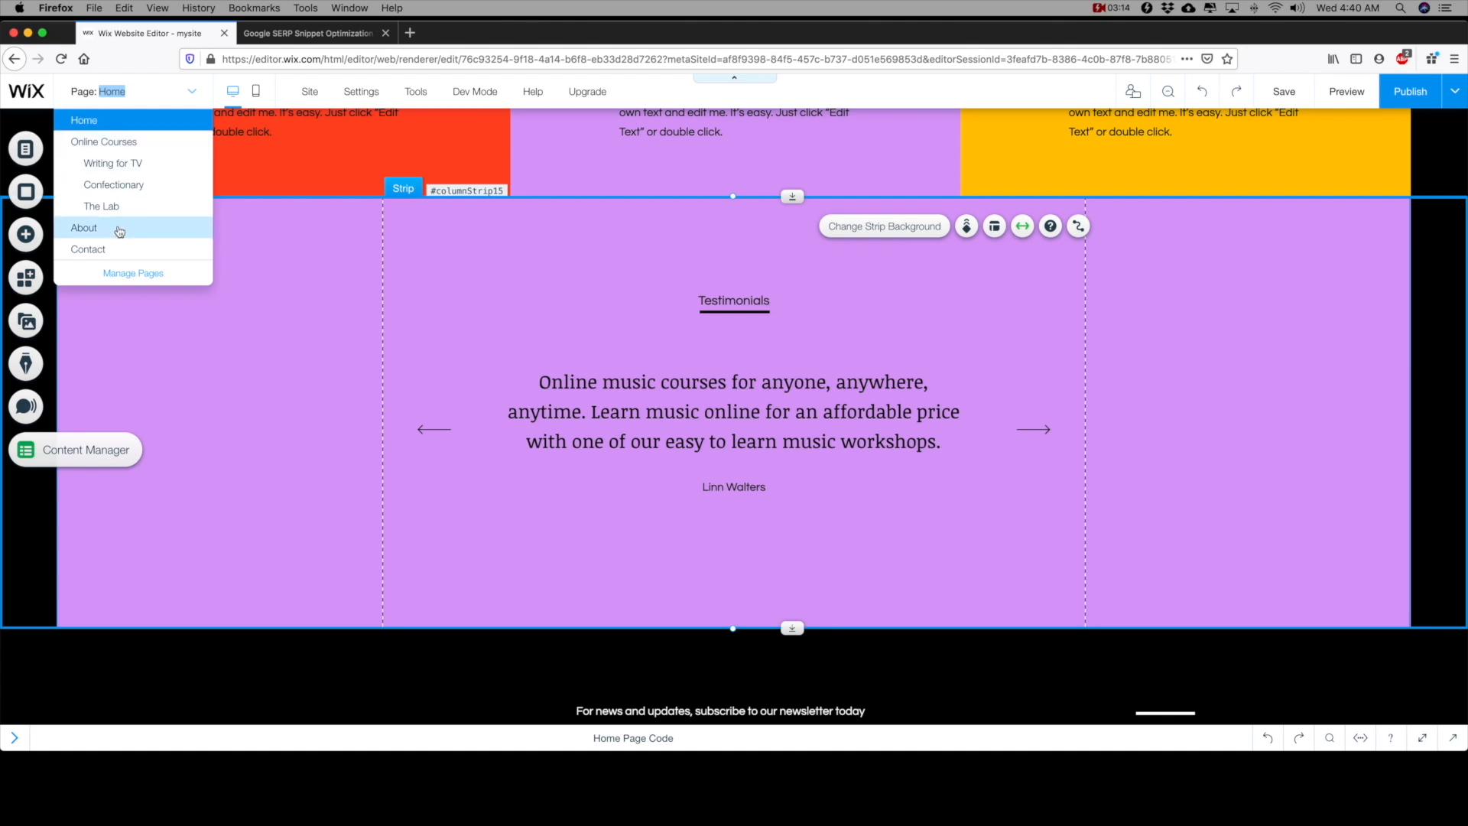
pyautogui.click(118, 229)
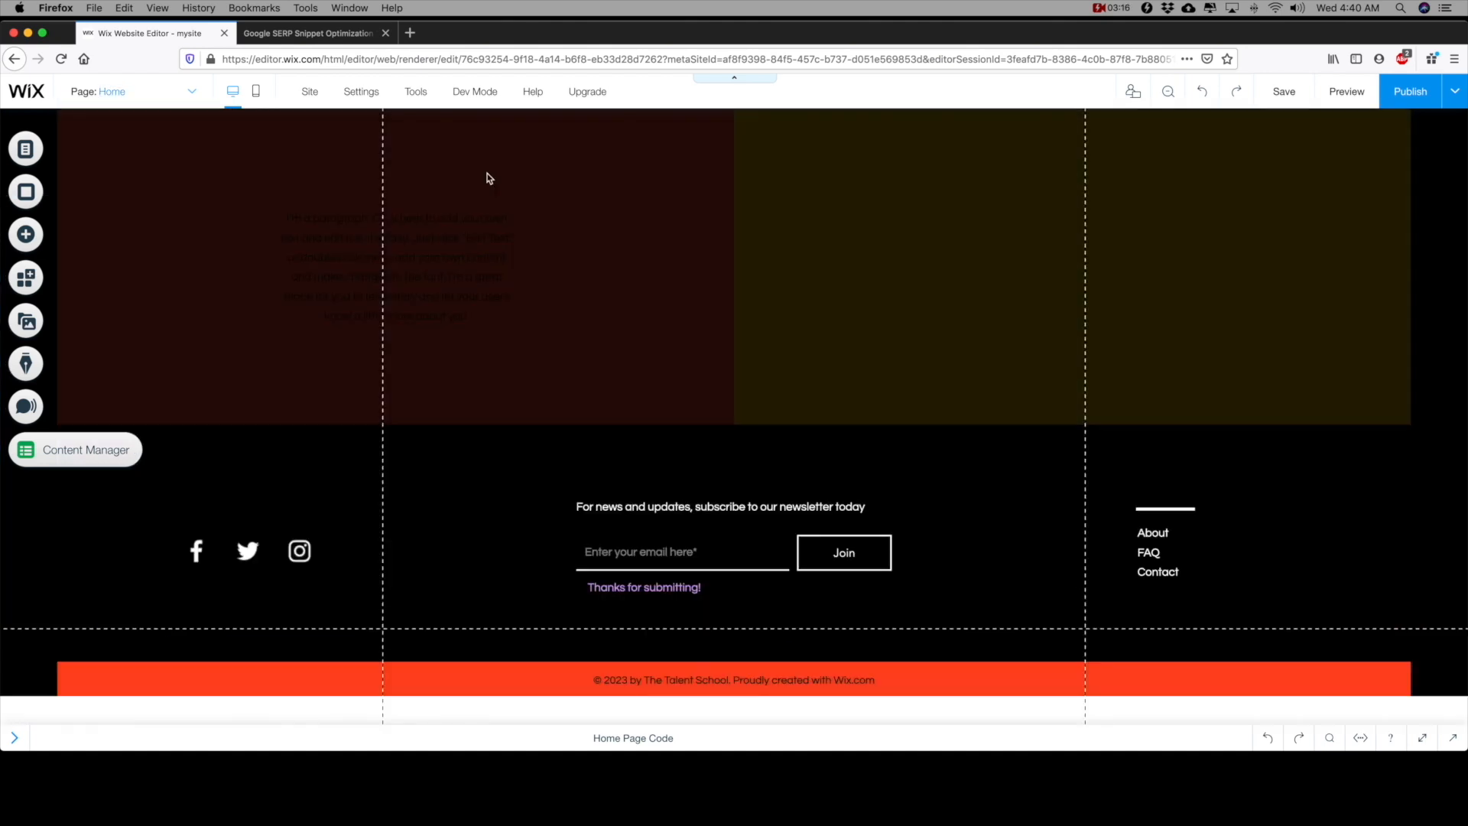
pyautogui.click(171, 95)
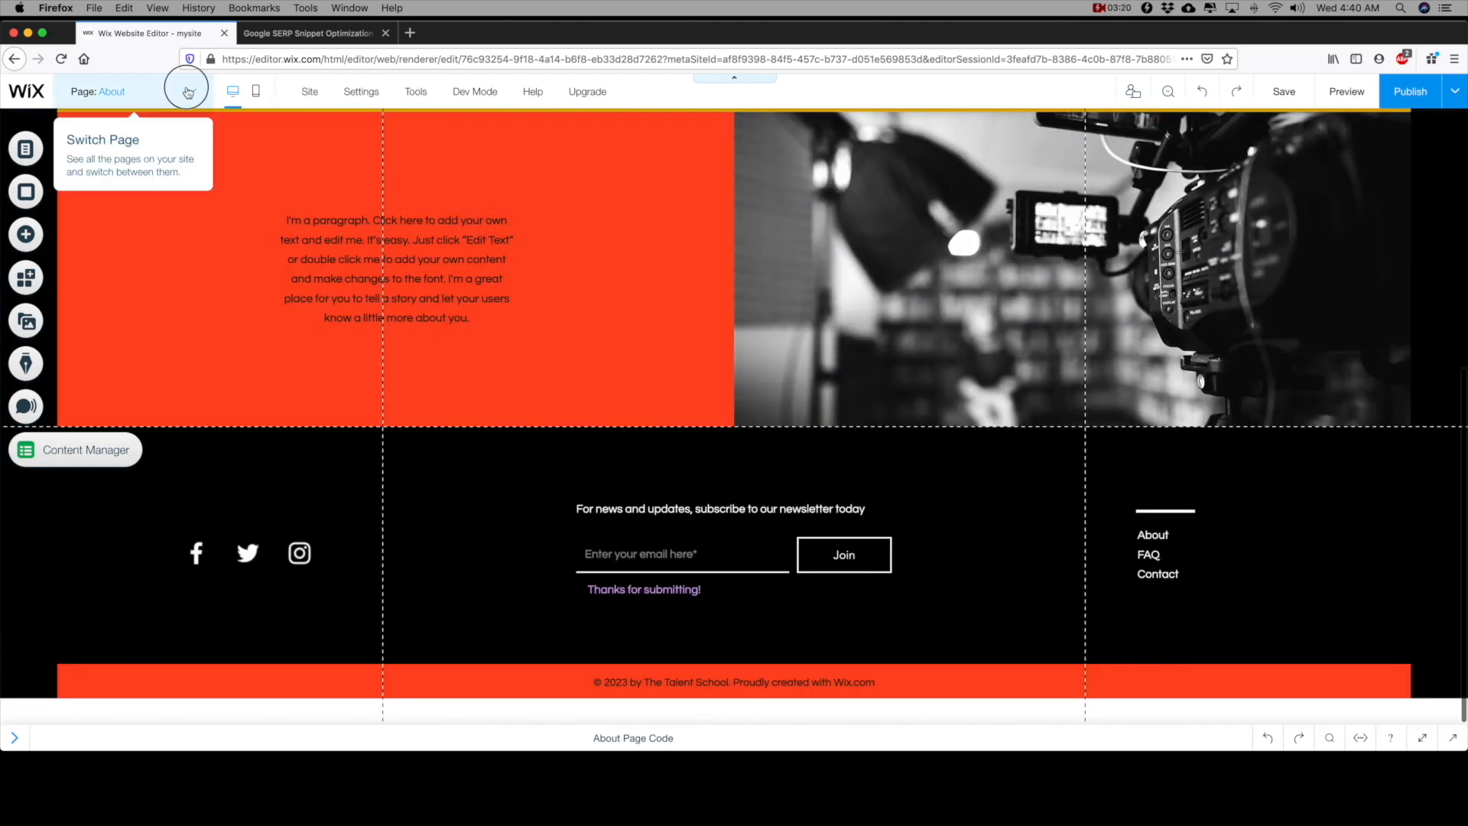
pyautogui.click(188, 91)
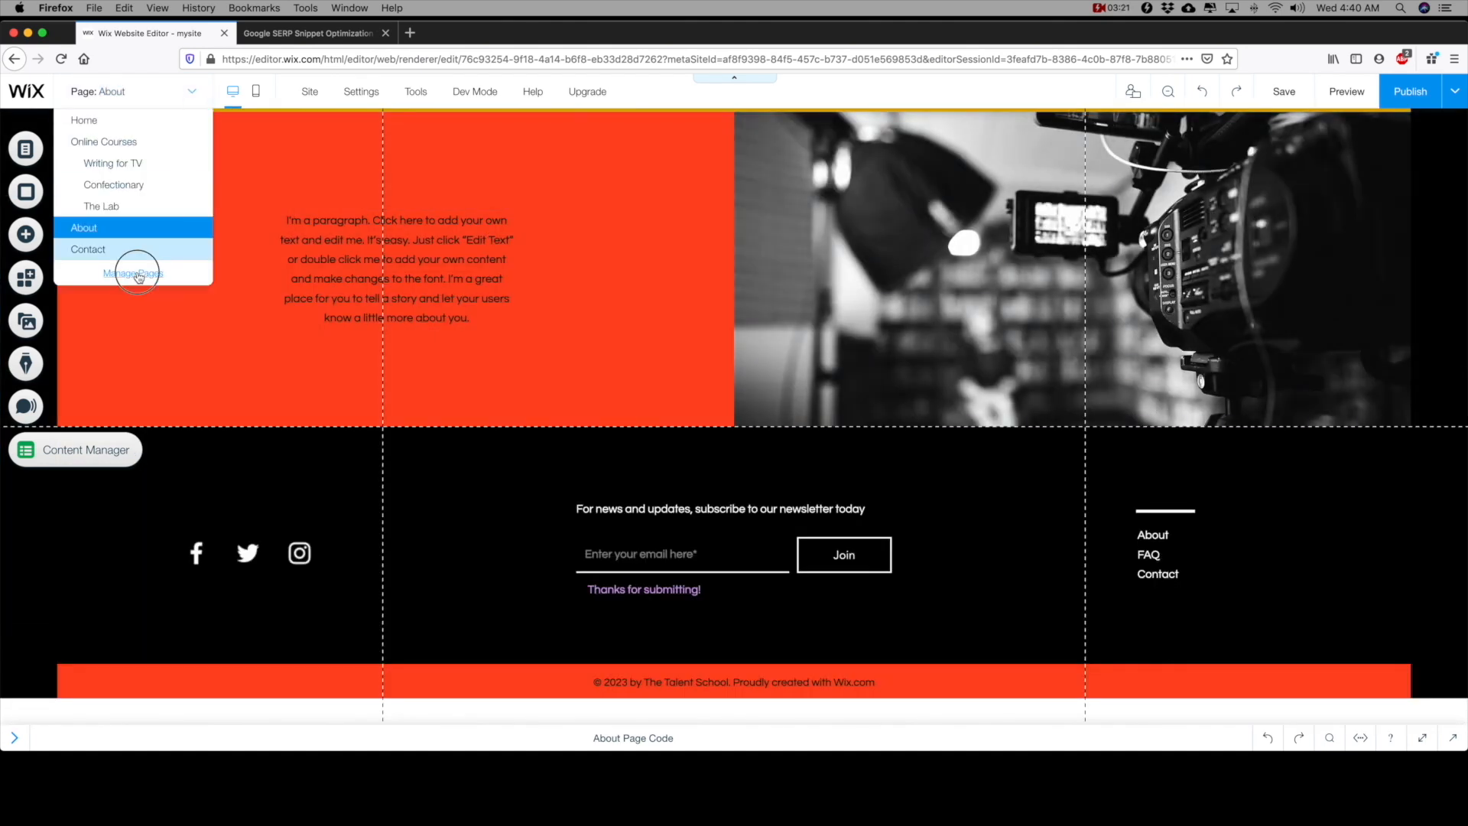
pyautogui.click(133, 273)
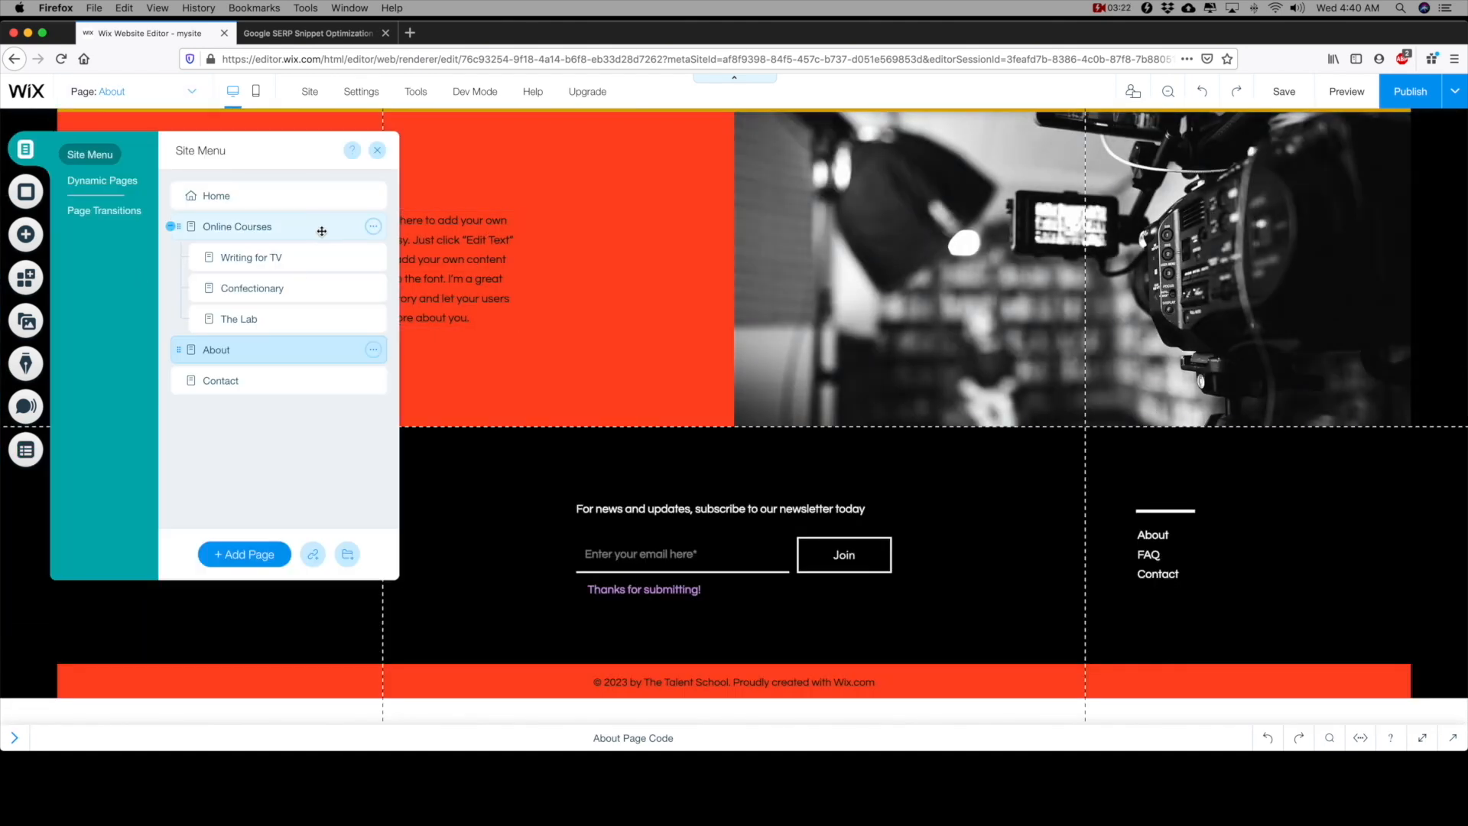
pyautogui.click(372, 351)
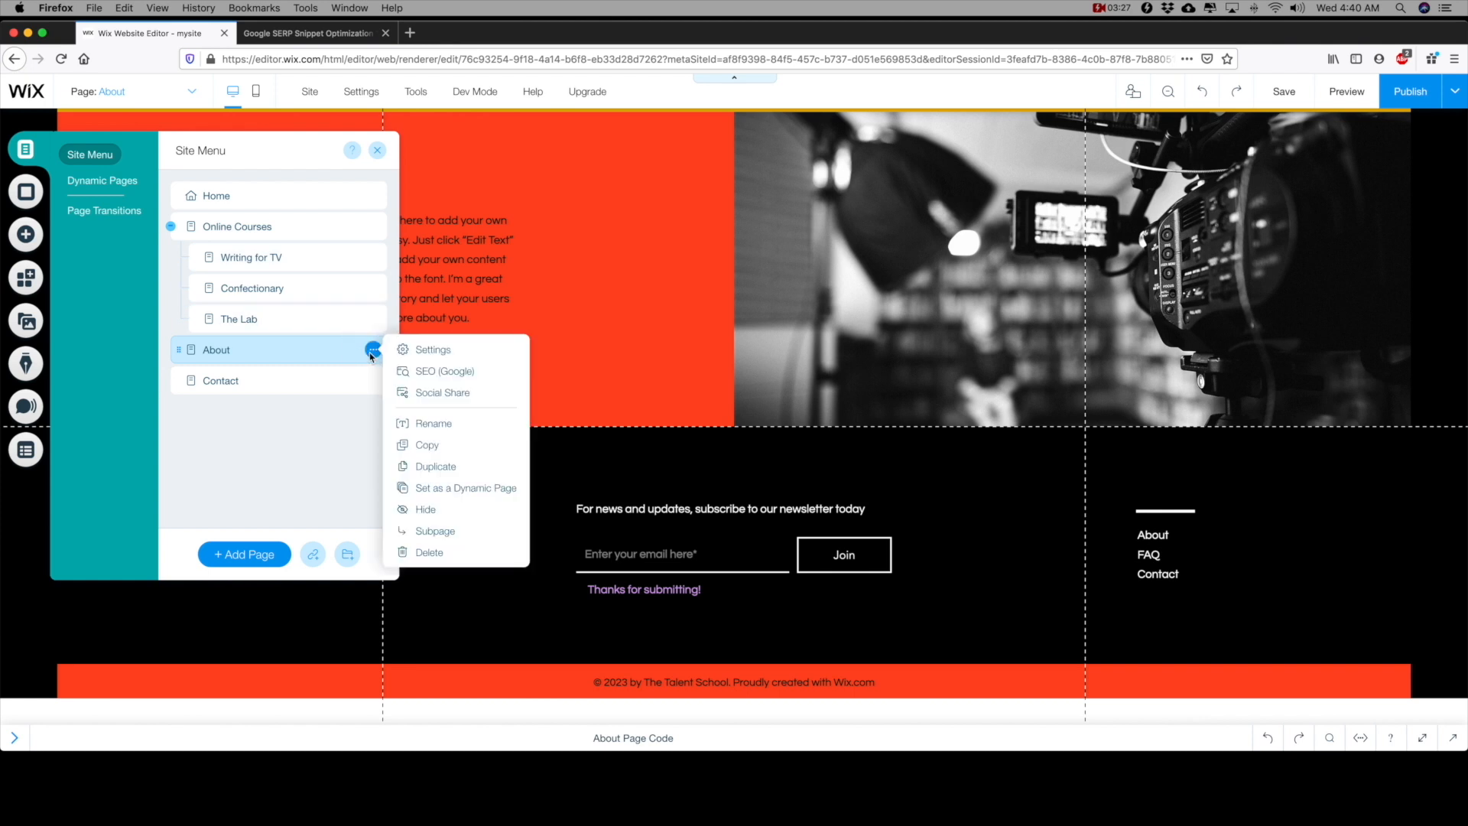
pyautogui.click(436, 372)
pyautogui.scroll(-3, 524, 348)
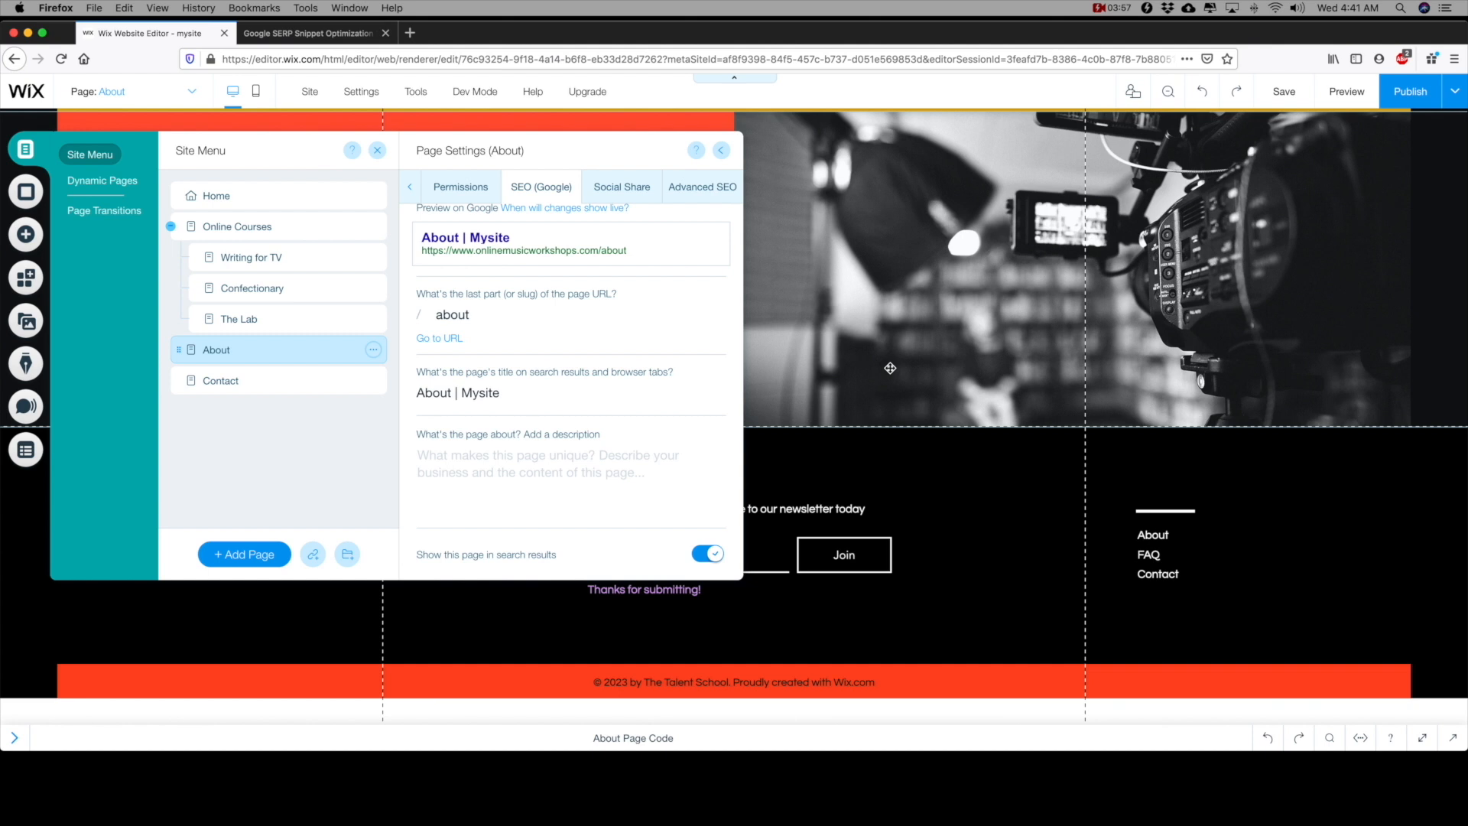
pyautogui.click(891, 368)
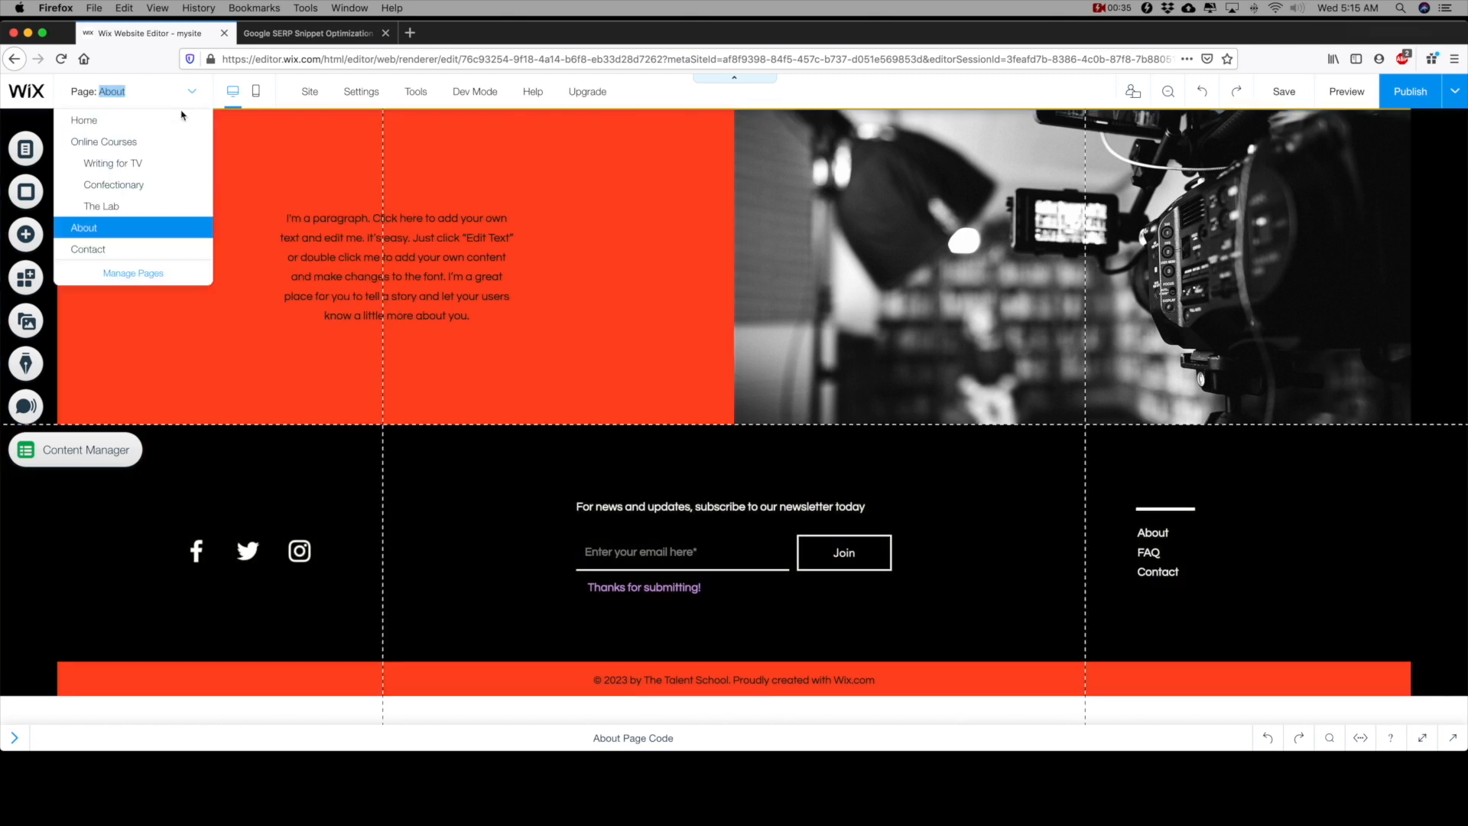
# - Open the About page's SEO (Google) settings and enter "Online Music Workshops" as the page description
pyautogui.click(132, 273)
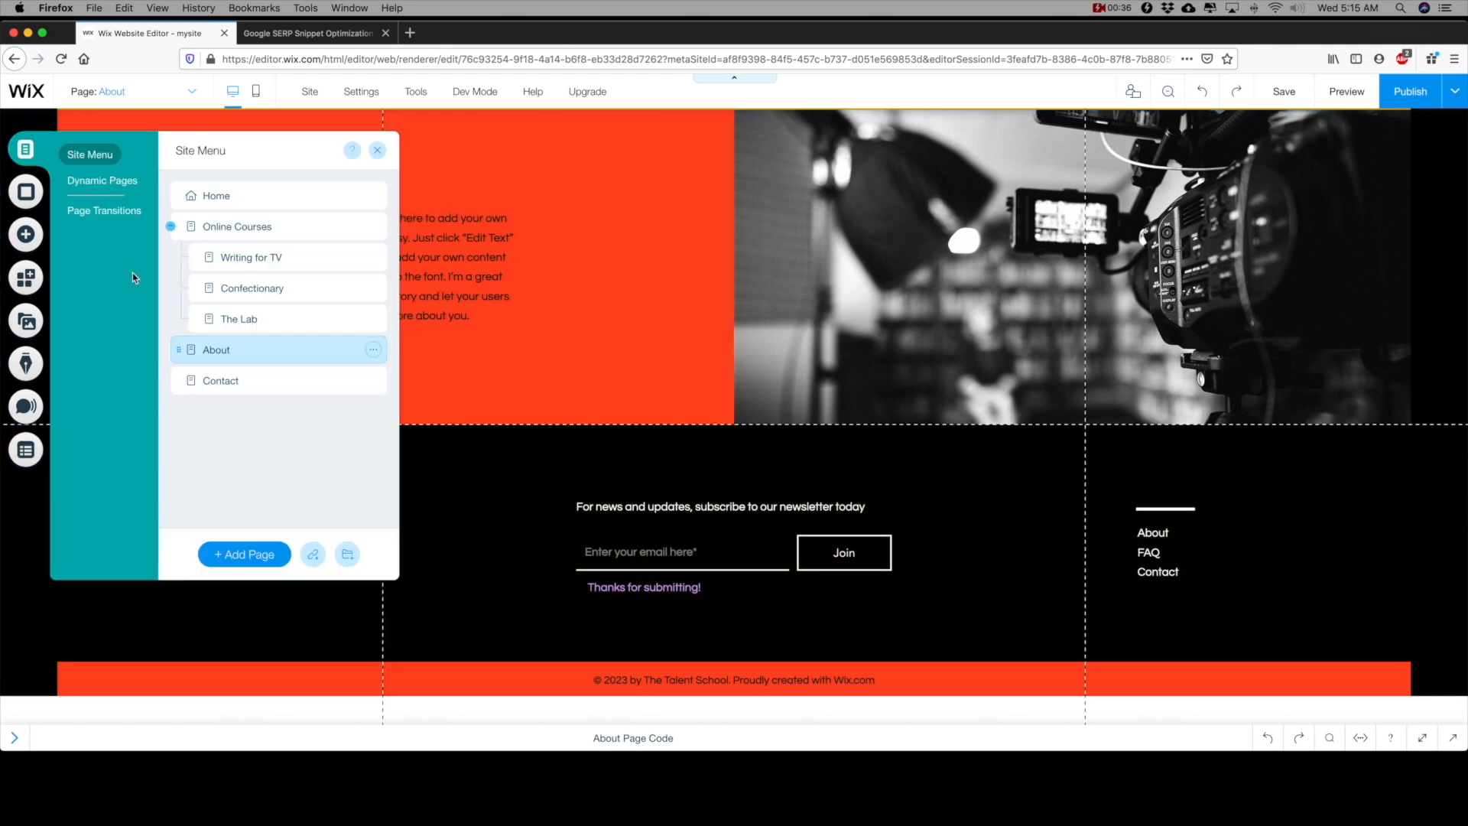
pyautogui.click(374, 349)
pyautogui.click(420, 371)
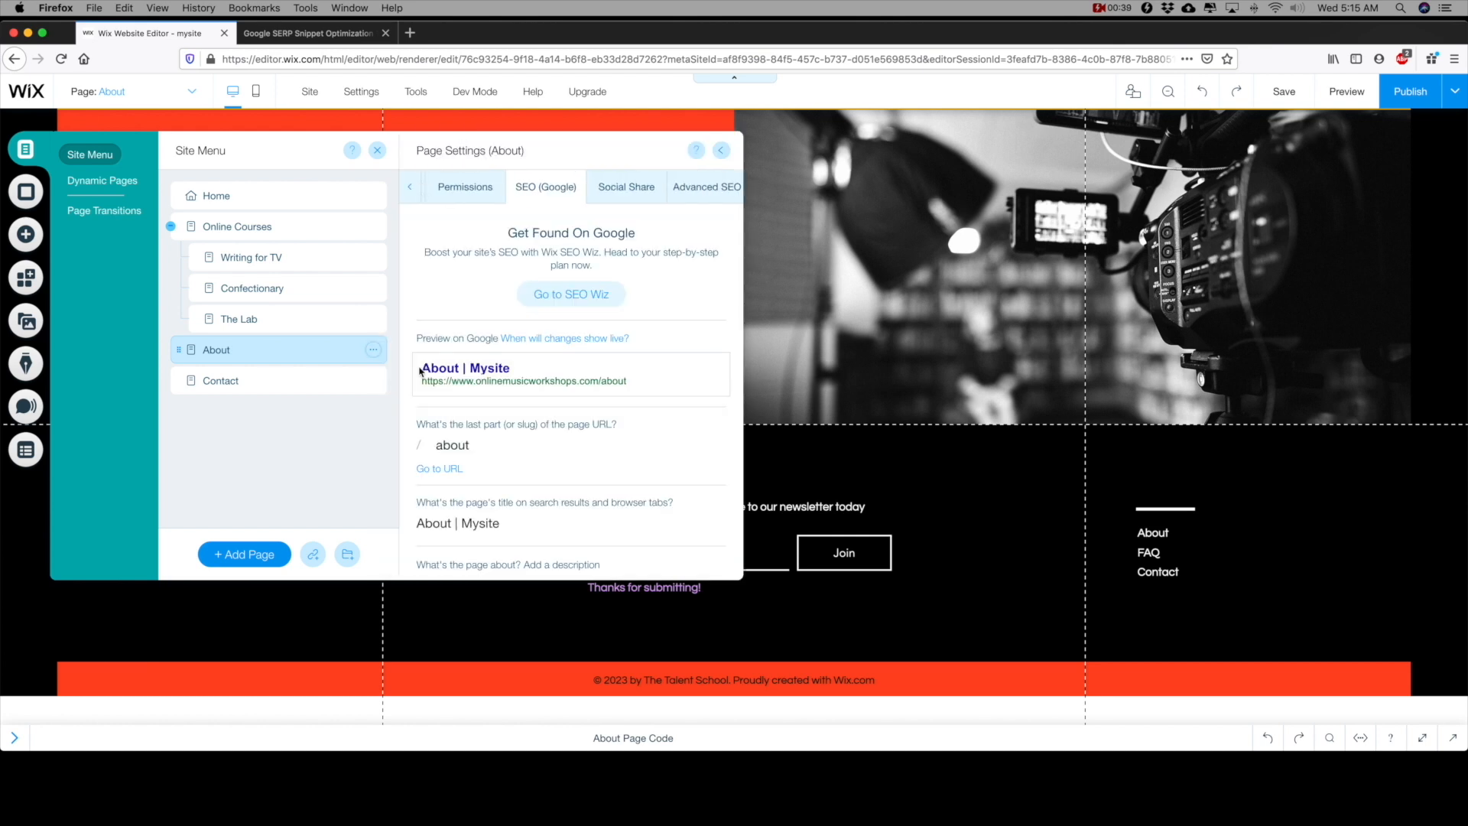
pyautogui.scroll(-3, 512, 459)
pyautogui.click(512, 459)
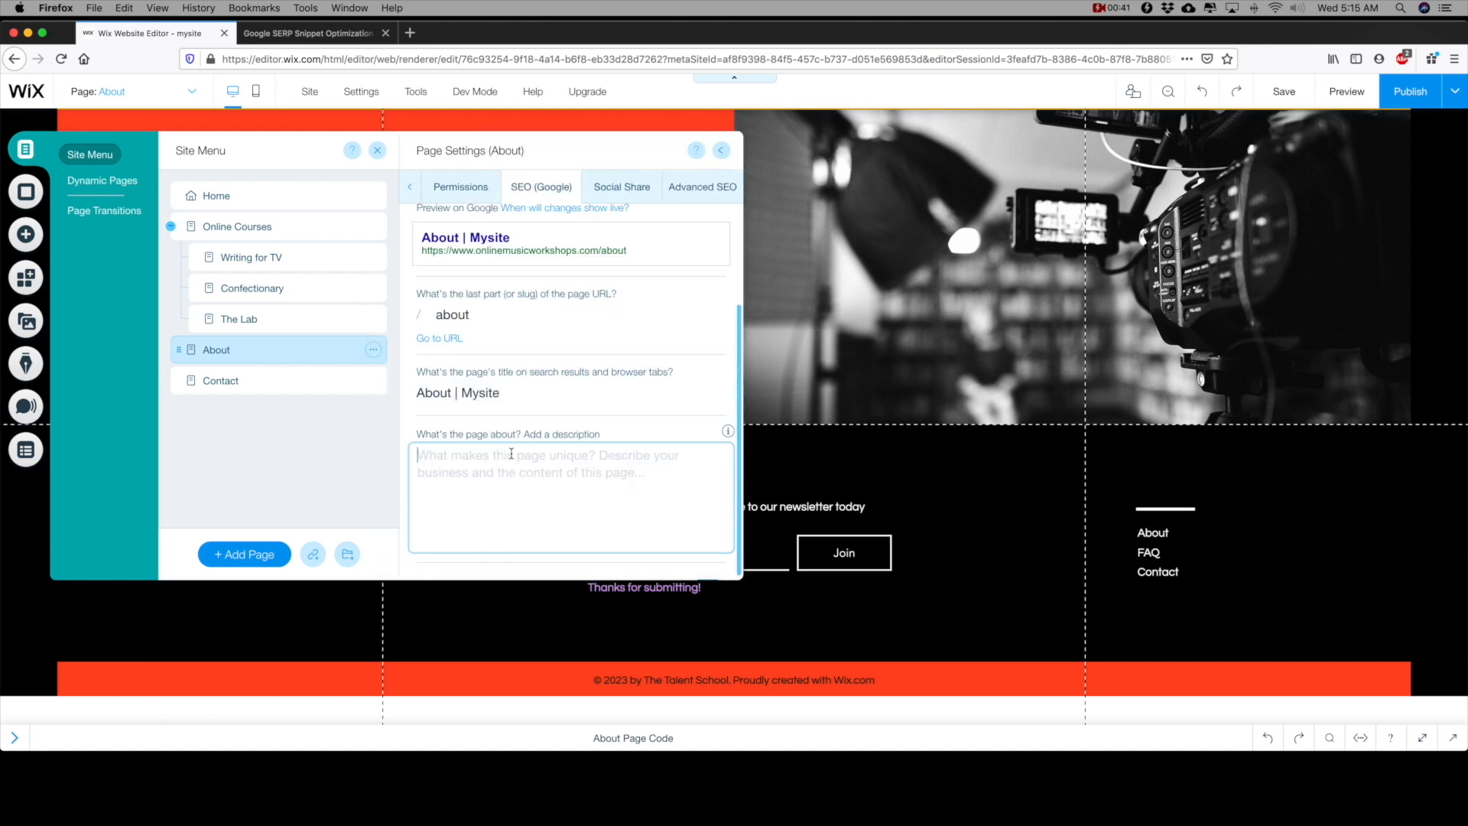
pyautogui.write('Online Music Workshops')
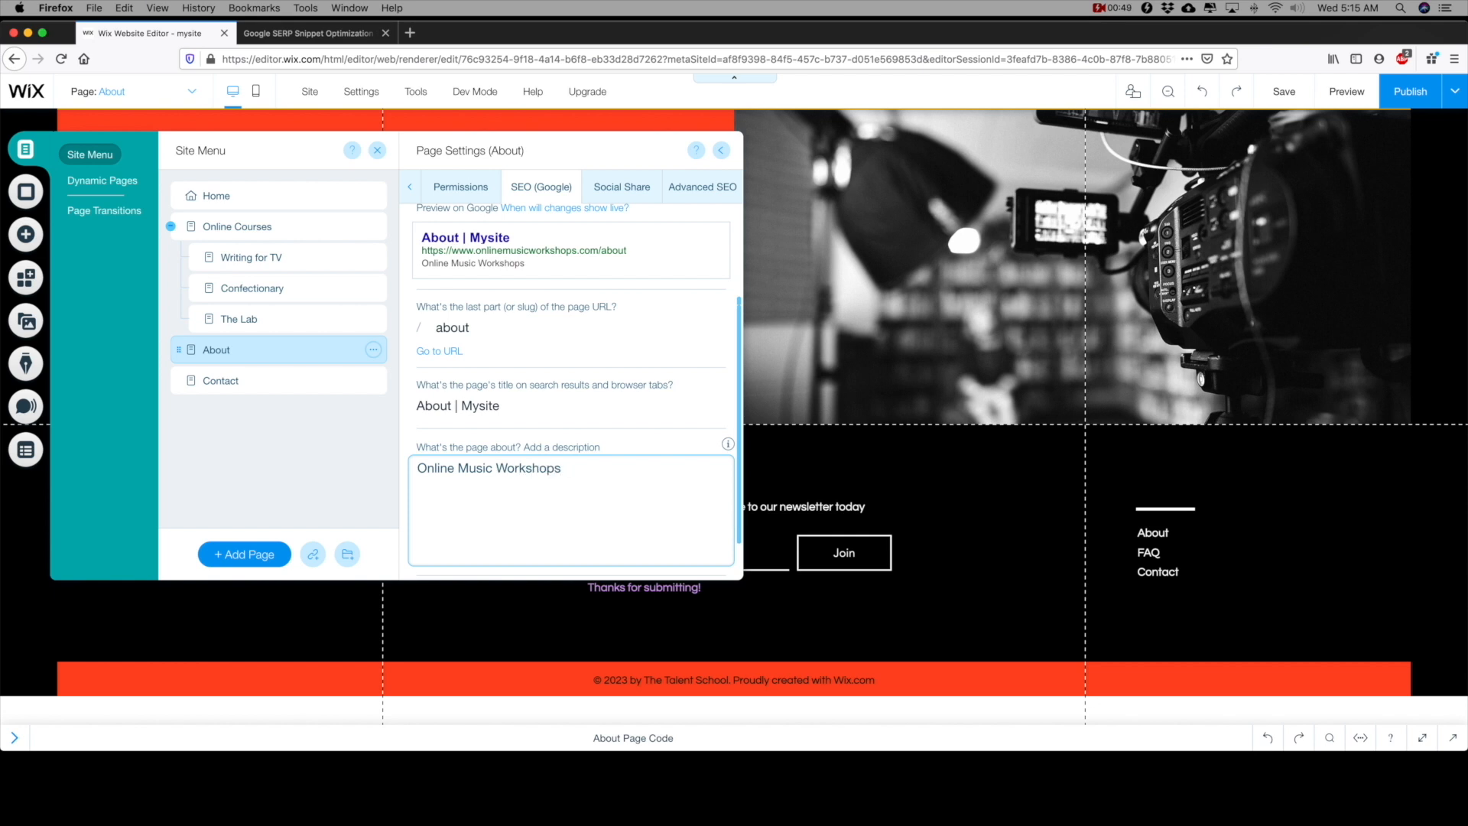
# - Extend the About page's SEO description with "| Music courses | online courses |"
pyautogui.click(458, 407)
pyautogui.click(494, 406)
pyautogui.click(585, 469)
pyautogui.write('| Music courses | online courses |')
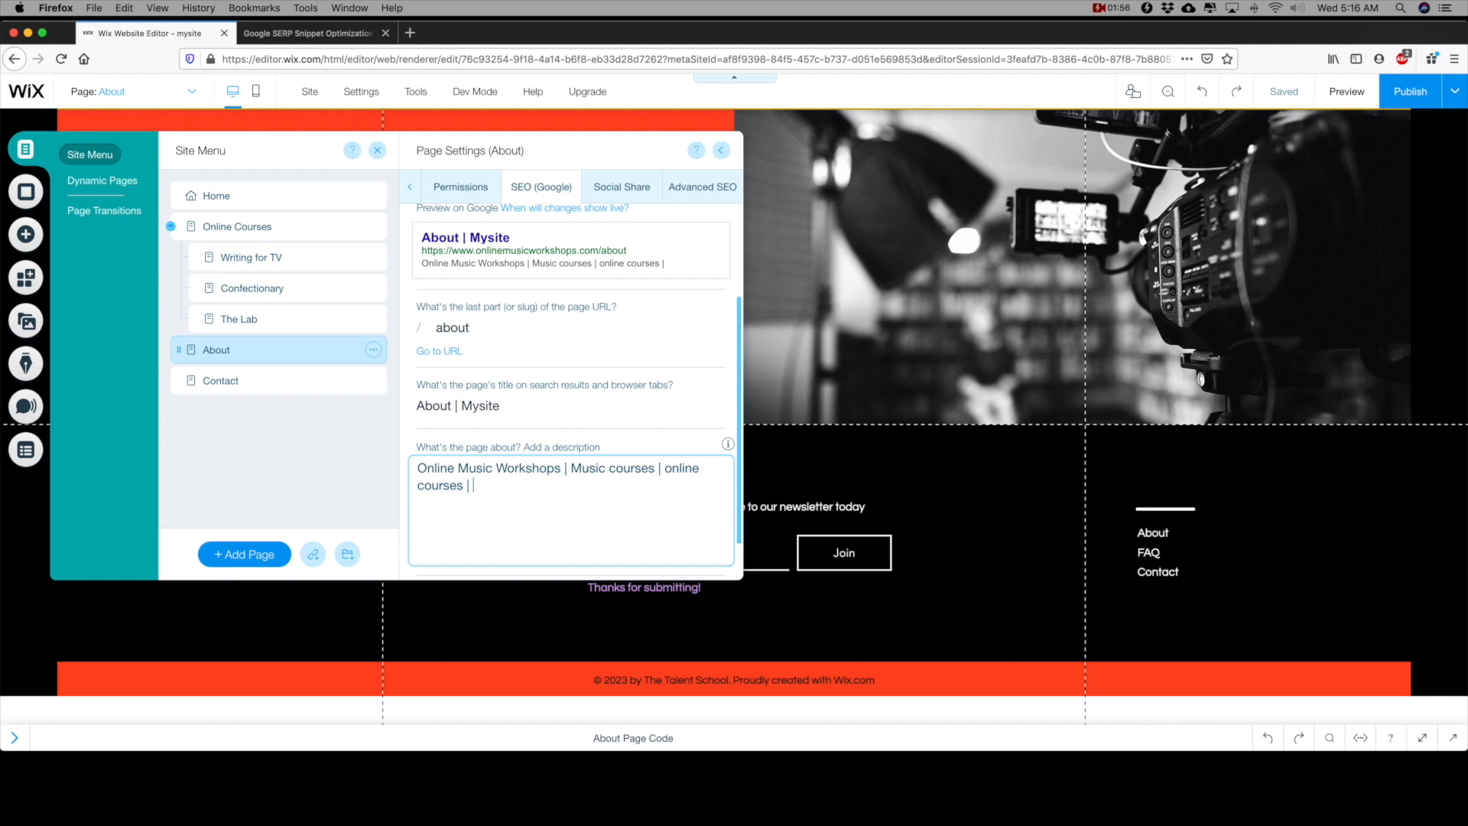
# - Replace everything after "Online" in the About page's SEO description with "music courses for an affordable price"
pyautogui.moveTo(458, 468); pyautogui.dragTo(474, 486)
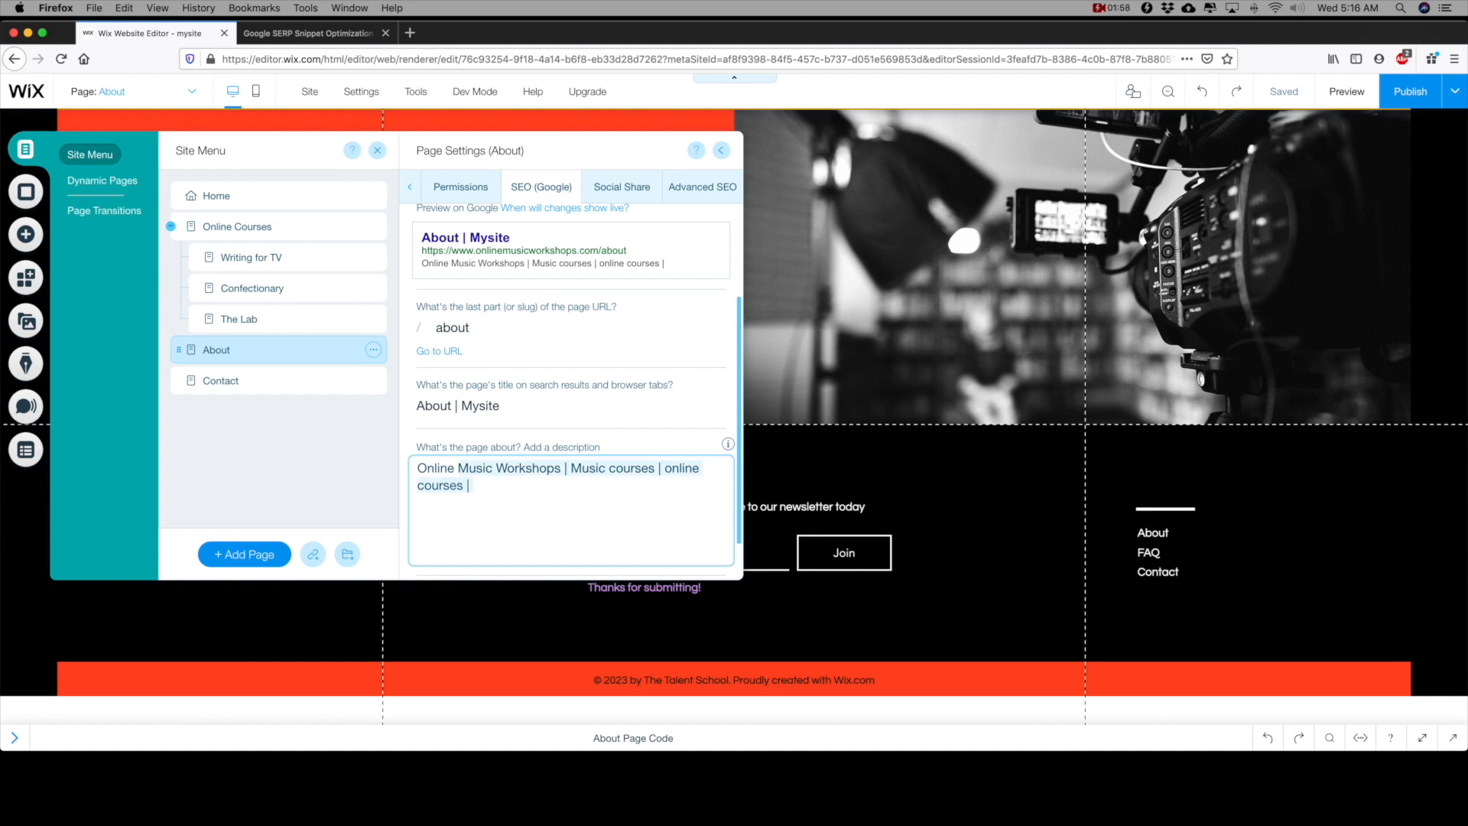
pyautogui.press('BackSpace')
pyautogui.write('music courses for an affordable price')
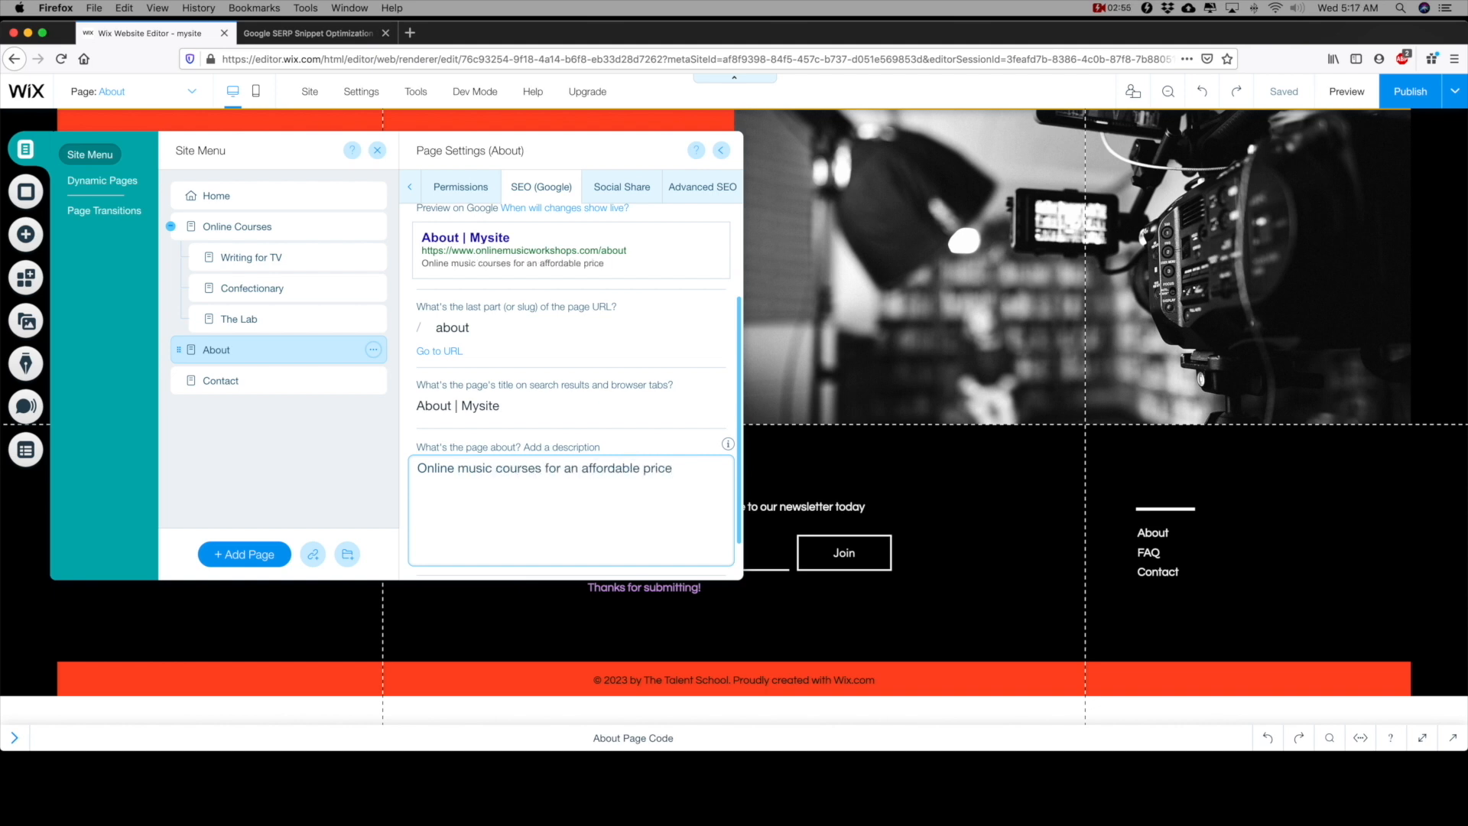